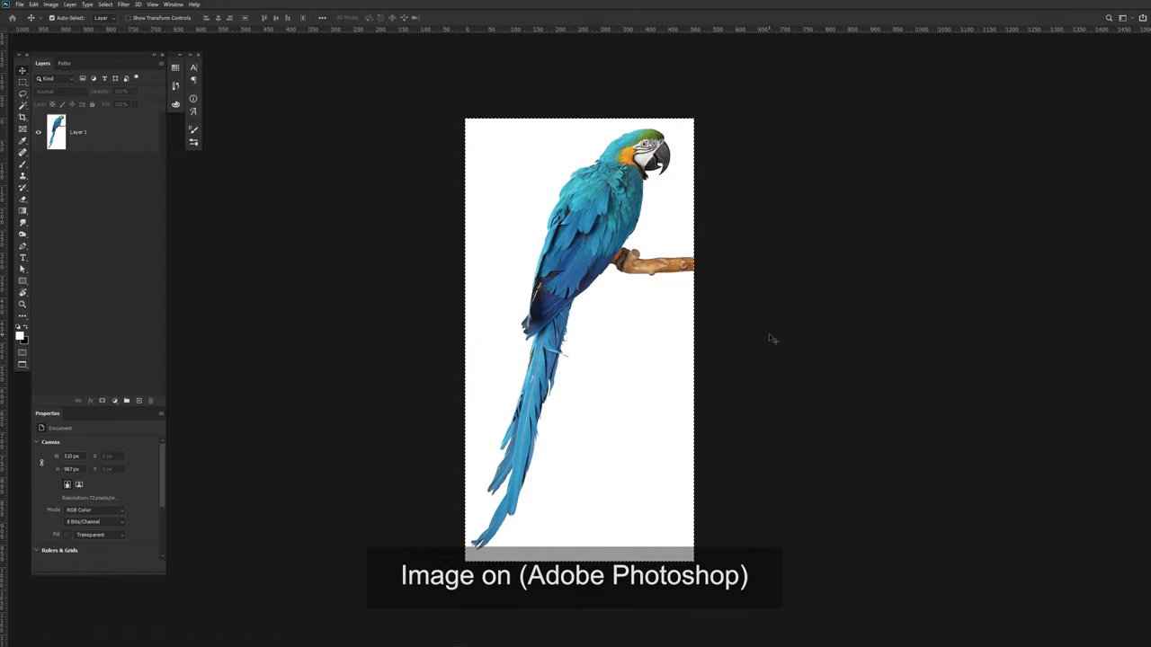
# Step: Select the entire Photoshop parrot canvas and Copy Merged it to the clipboard
pyautogui.hotkey('ctrl', 'a')
pyautogui.click(40, 5)
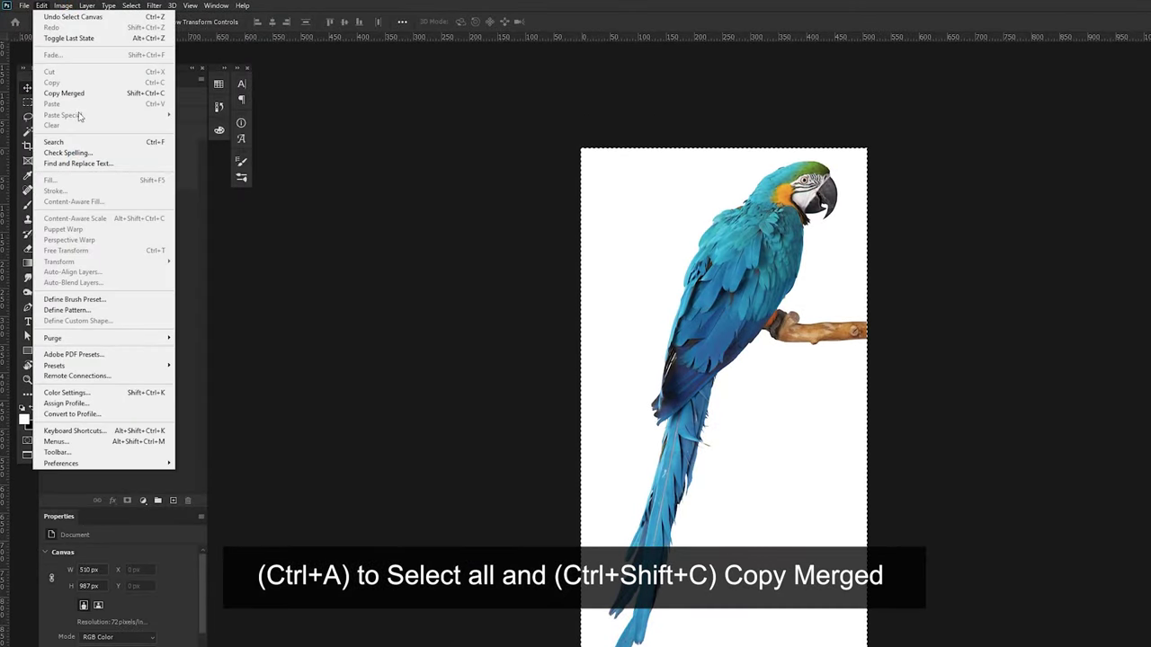
pyautogui.click(127, 93)
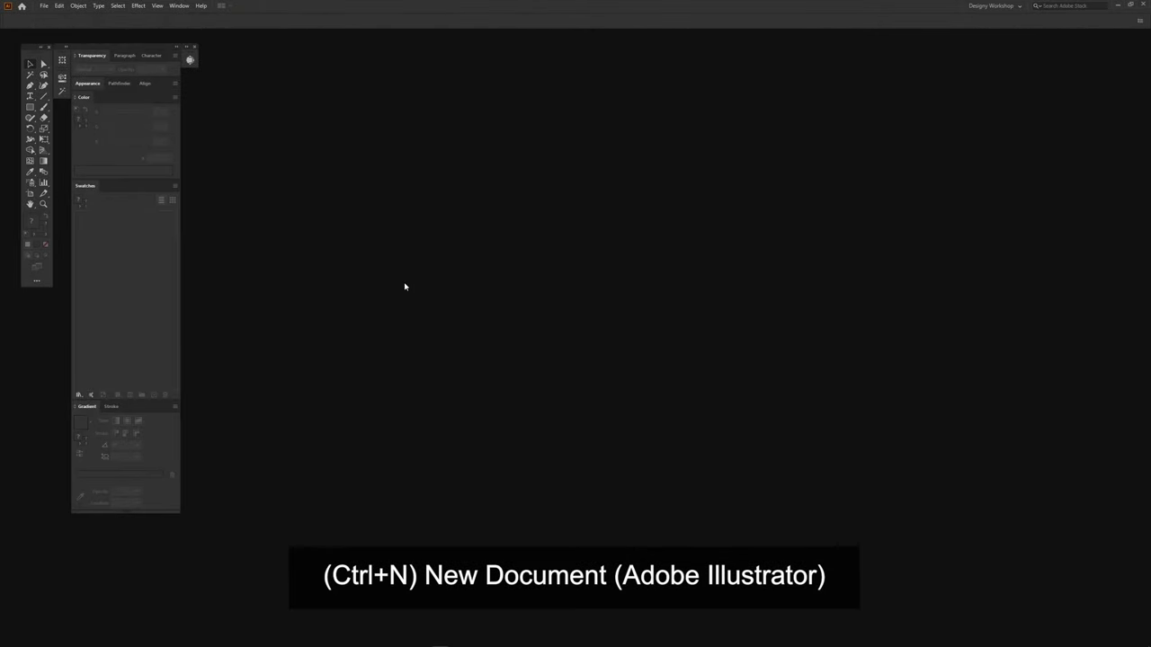
# Step: Create a new 1080 × 1080 px Illustrator document
pyautogui.hotkey('ctrl', 'n')
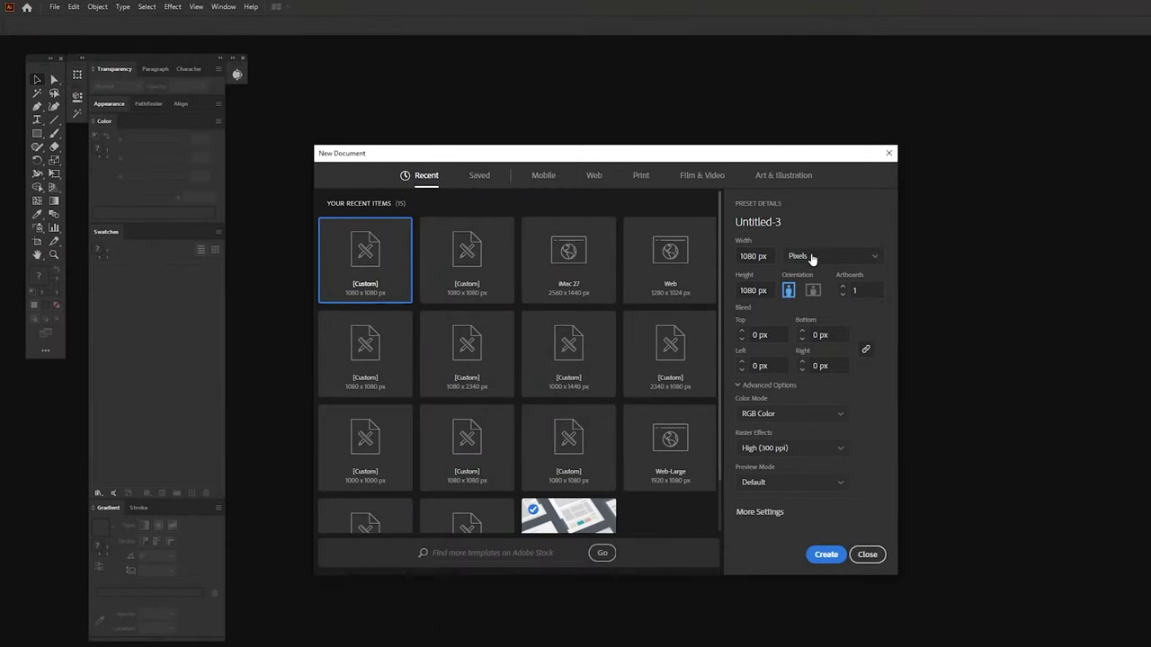
pyautogui.click(762, 256)
pyautogui.click(762, 290)
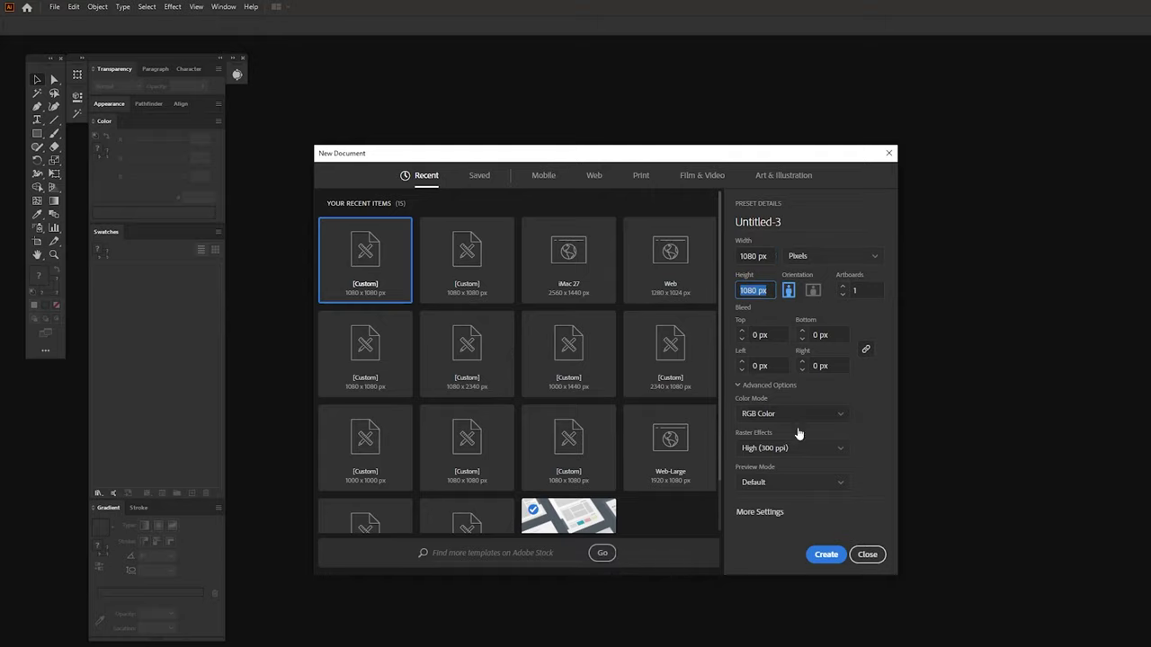
pyautogui.click(825, 555)
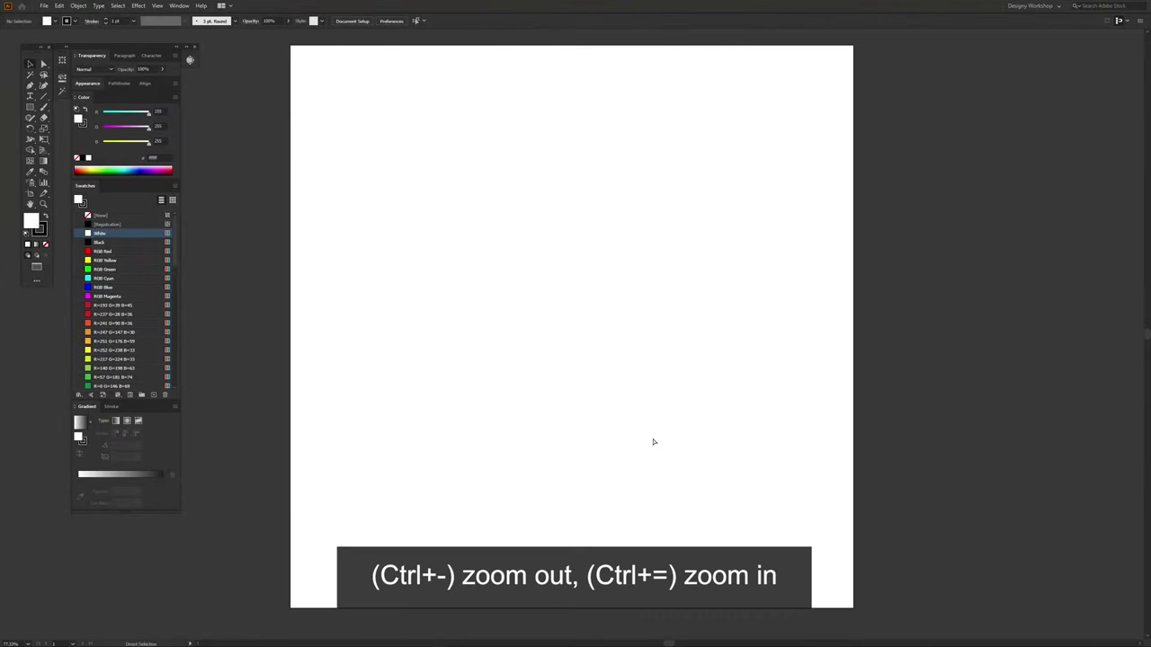
# Step: Paste the parrot, scale it proportionally, and position it overflowing the artboard's bottom edge
pyautogui.hotkey('ctrl', '-')
pyautogui.hotkey('ctrl', '-')
pyautogui.hotkey('ctrl', 'v')
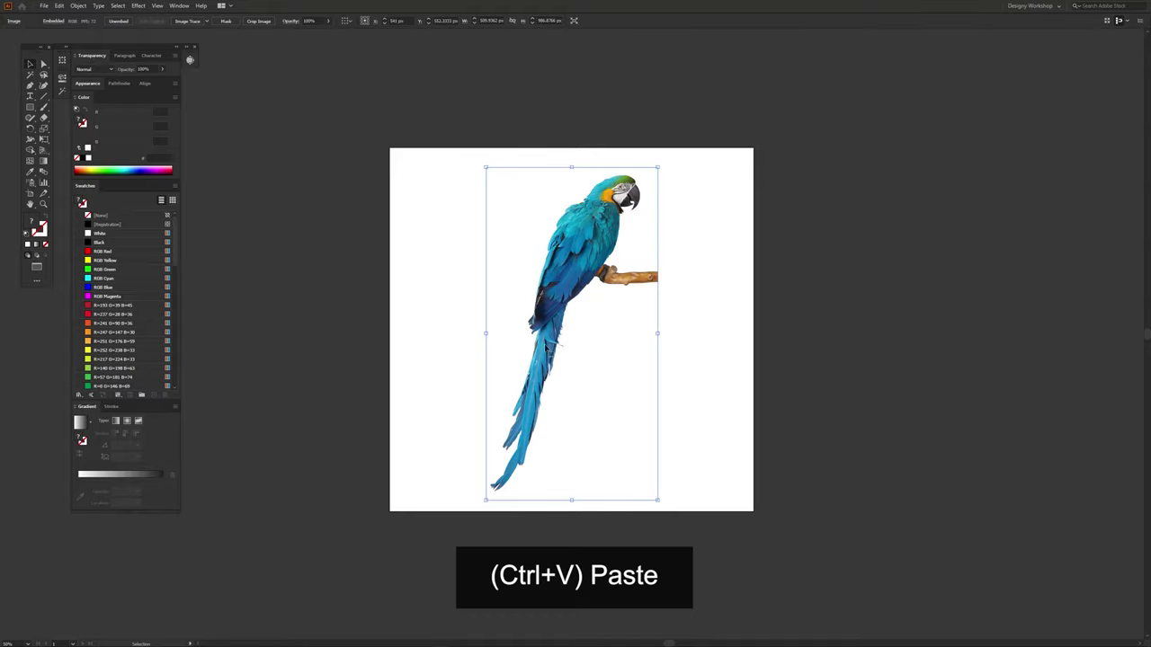
pyautogui.moveTo(562, 296); pyautogui.dragTo(302, 372)
pyautogui.moveTo(398, 407); pyautogui.dragTo(592, 404)
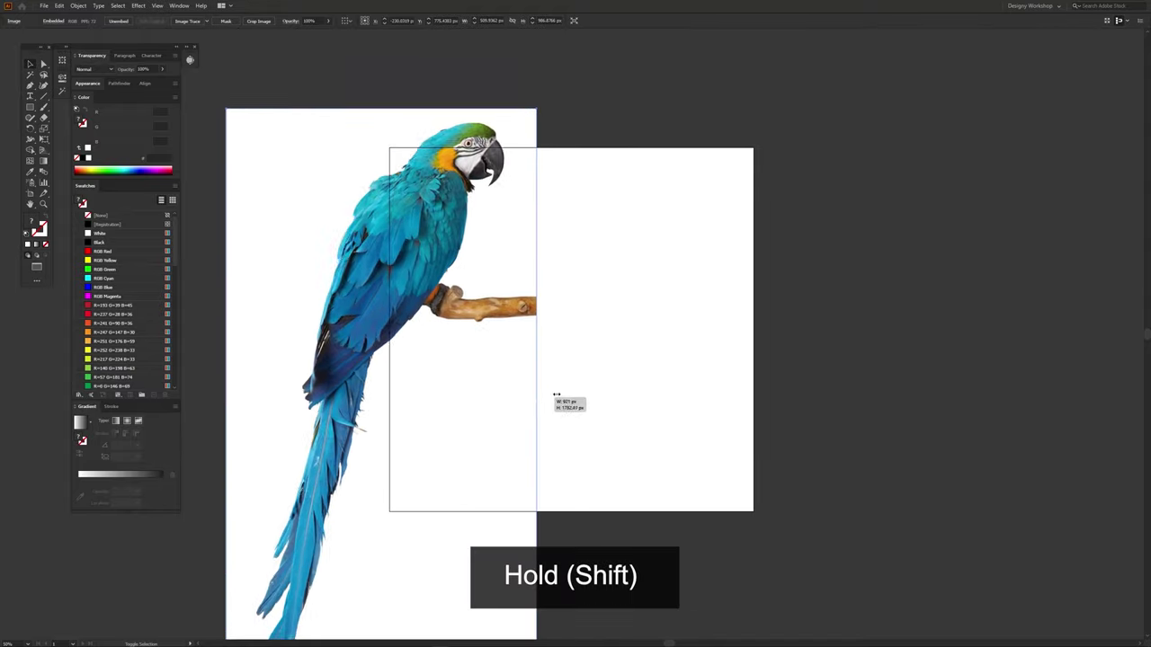
pyautogui.moveTo(331, 222); pyautogui.dragTo(495, 318)
pyautogui.moveTo(395, 505); pyautogui.dragTo(443, 509)
pyautogui.moveTo(624, 372); pyautogui.dragTo(622, 323)
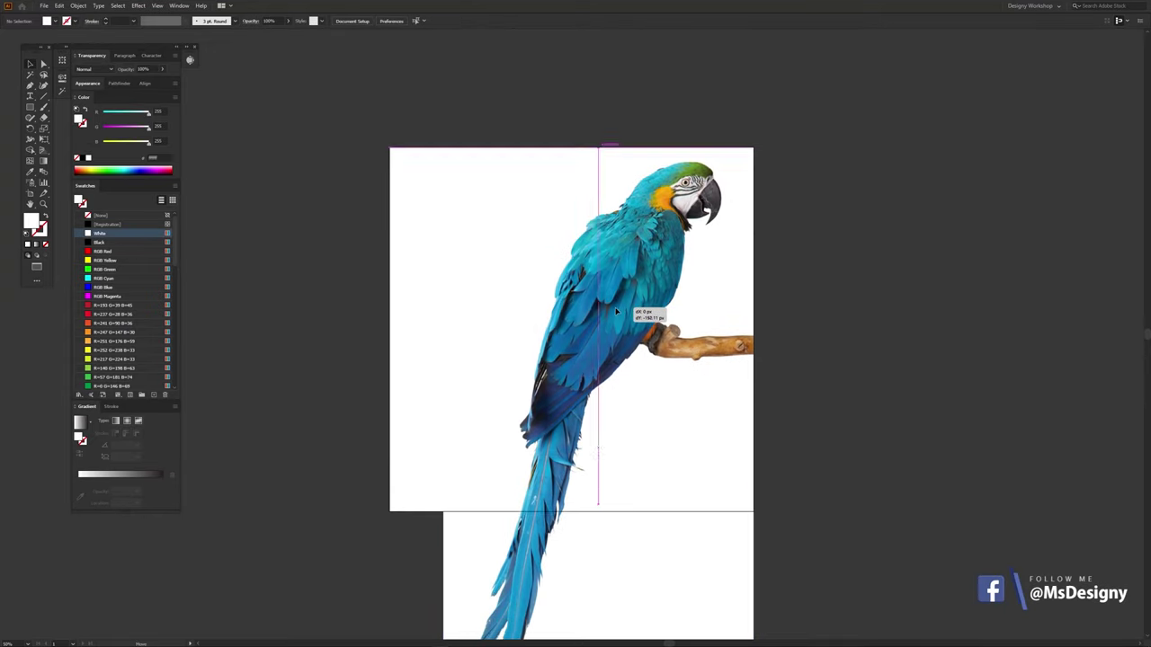
pyautogui.click(815, 349)
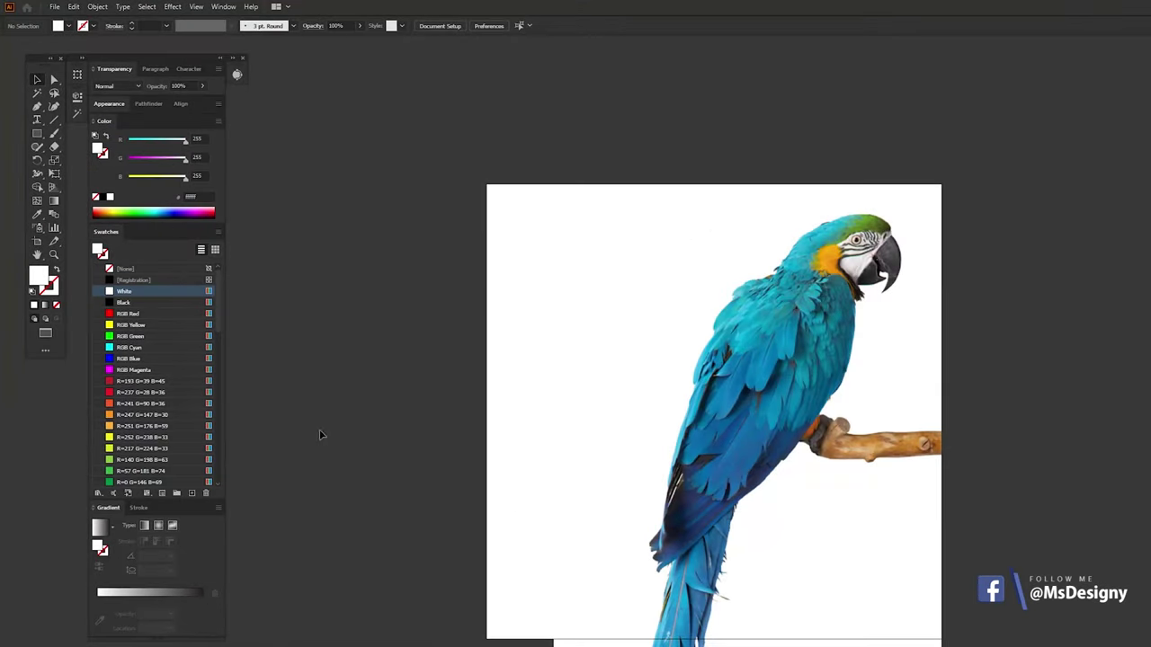
# Step: Select all unused swatches and delete them from the Swatches panel
pyautogui.click(217, 232)
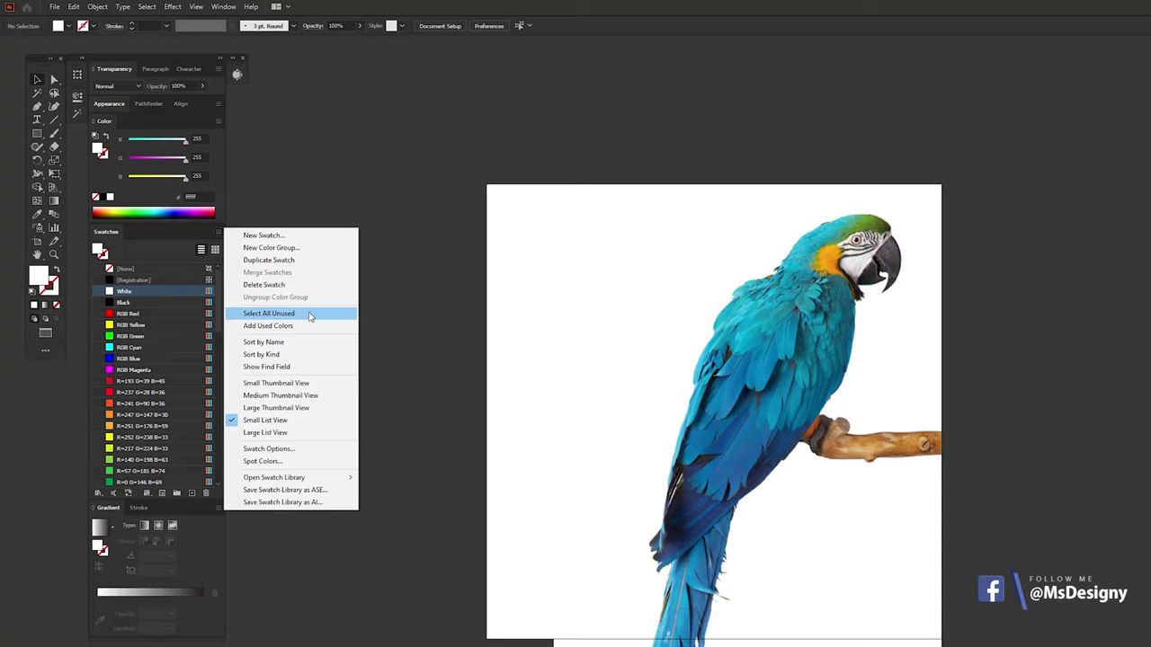
pyautogui.click(268, 313)
pyautogui.click(205, 492)
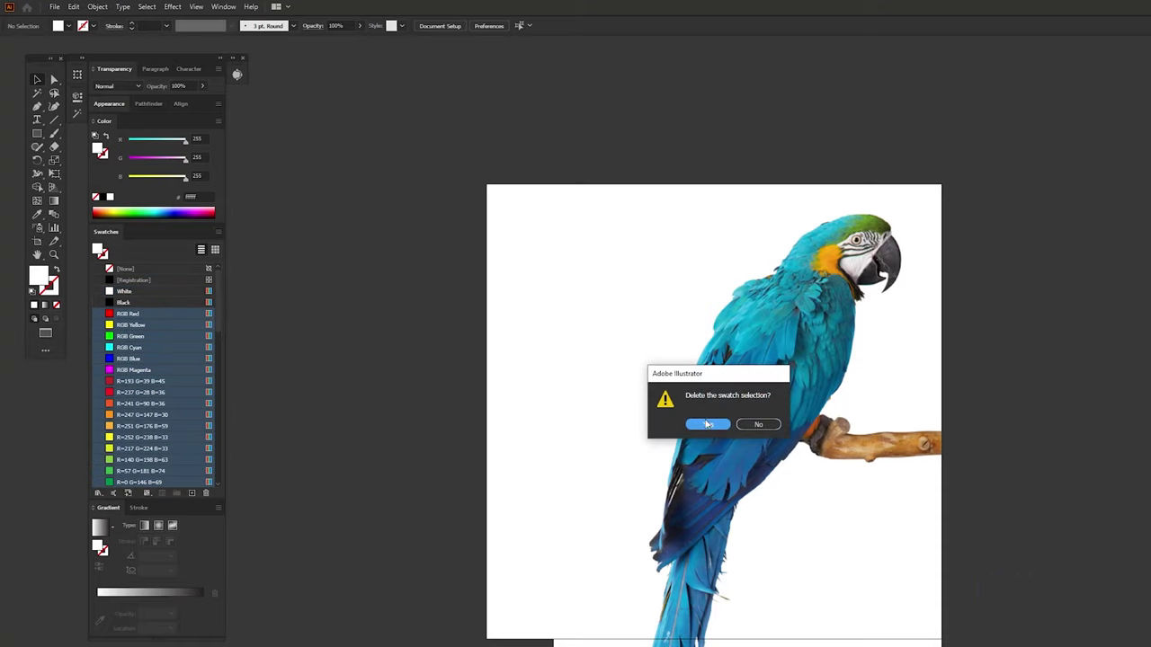
pyautogui.click(702, 423)
# Step: Add the 'a parrot' library colours to Swatches and delete the Grays group
pyautogui.click(223, 7)
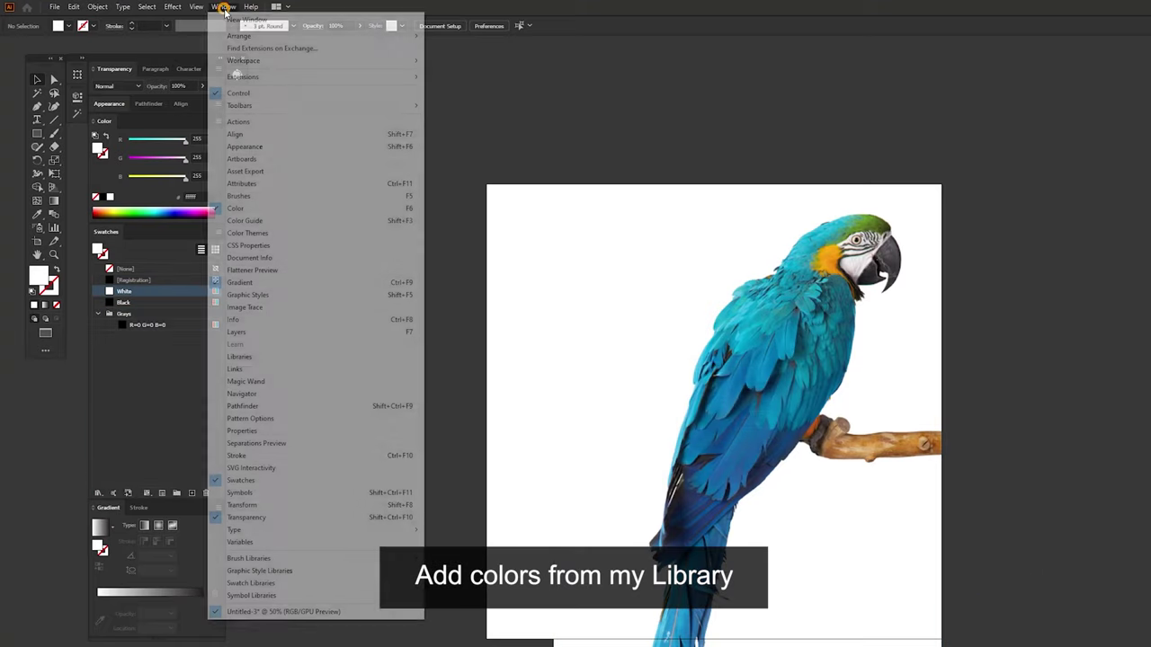
pyautogui.click(264, 357)
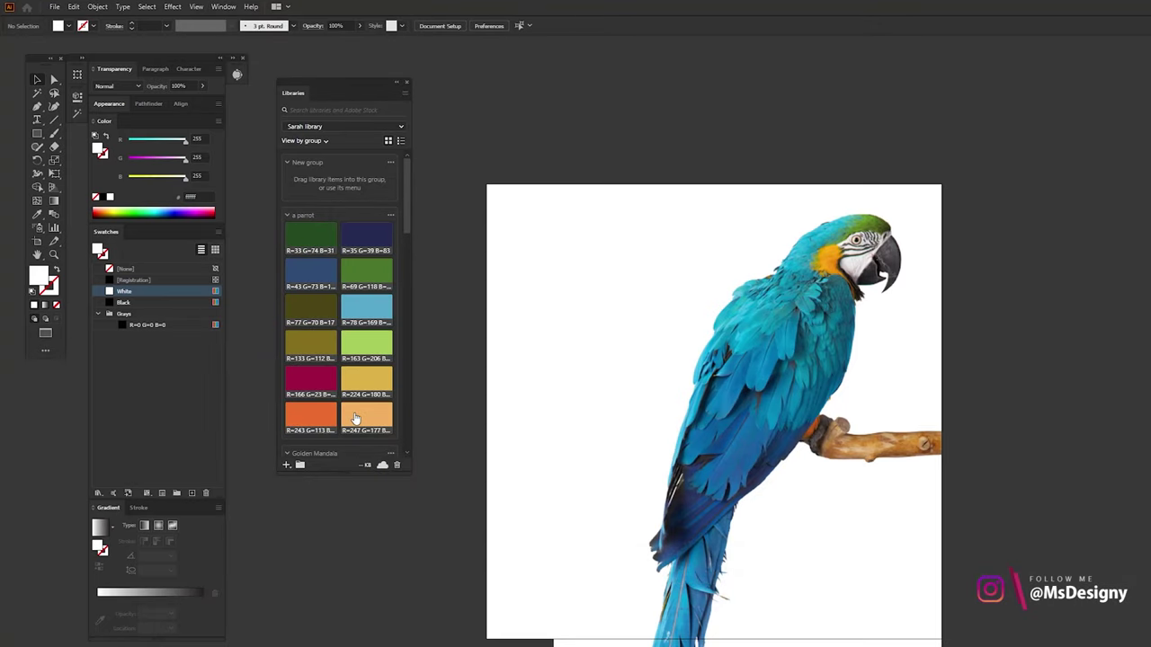
pyautogui.rightClick(378, 232)
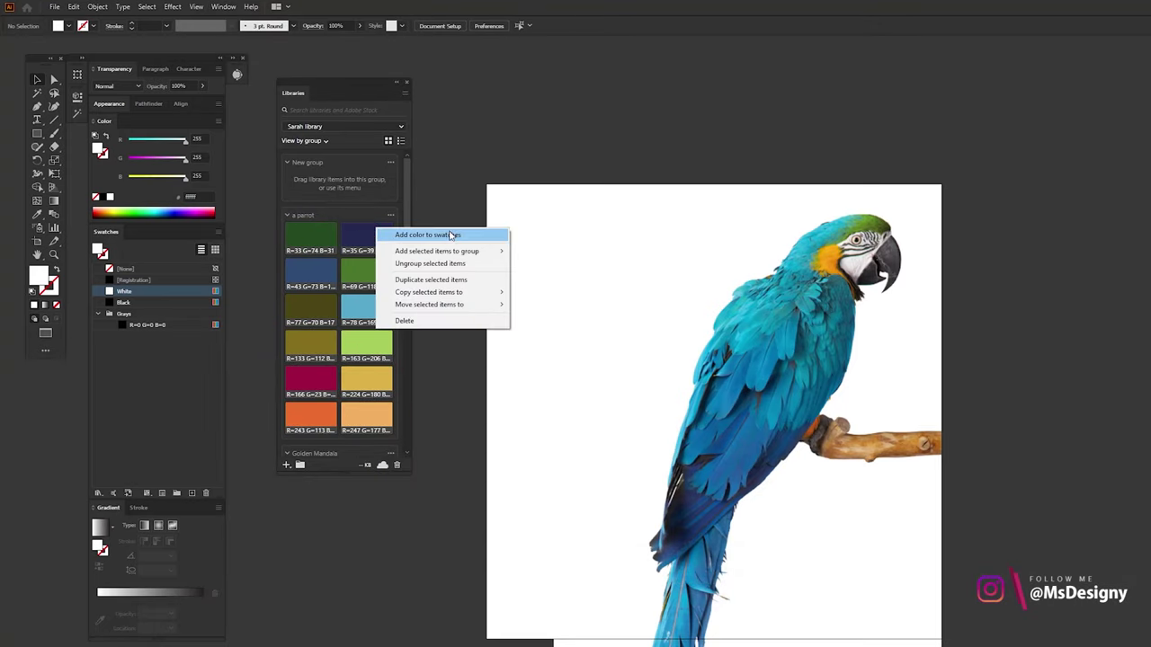
pyautogui.click(475, 241)
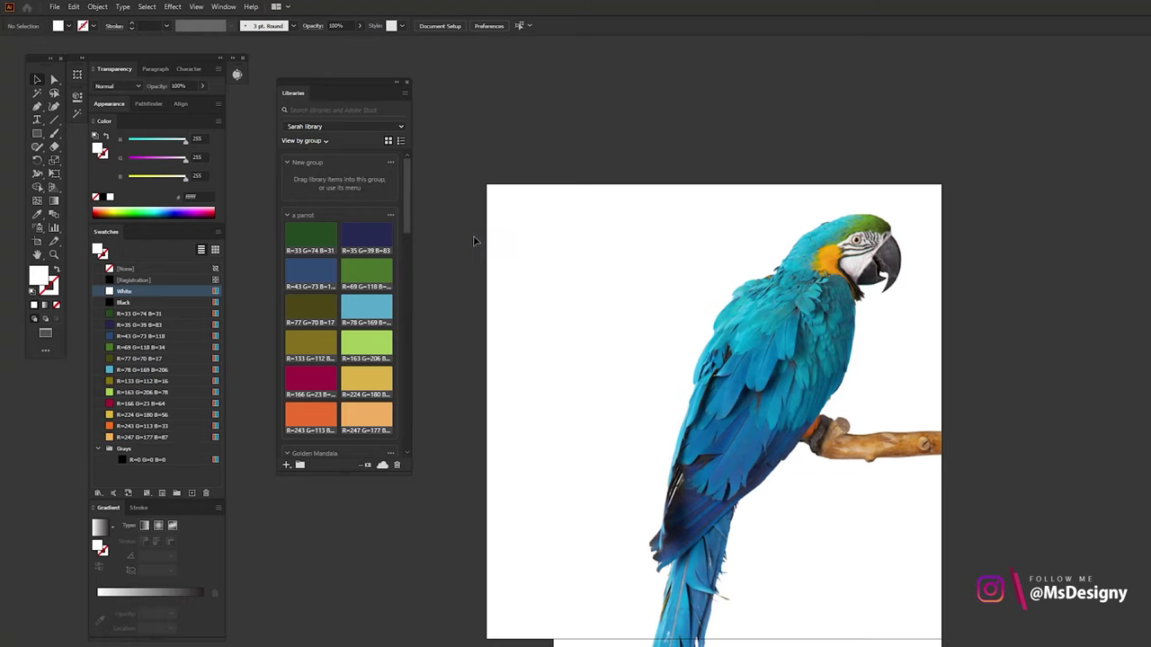
pyautogui.click(166, 459)
pyautogui.click(206, 493)
pyautogui.click(162, 453)
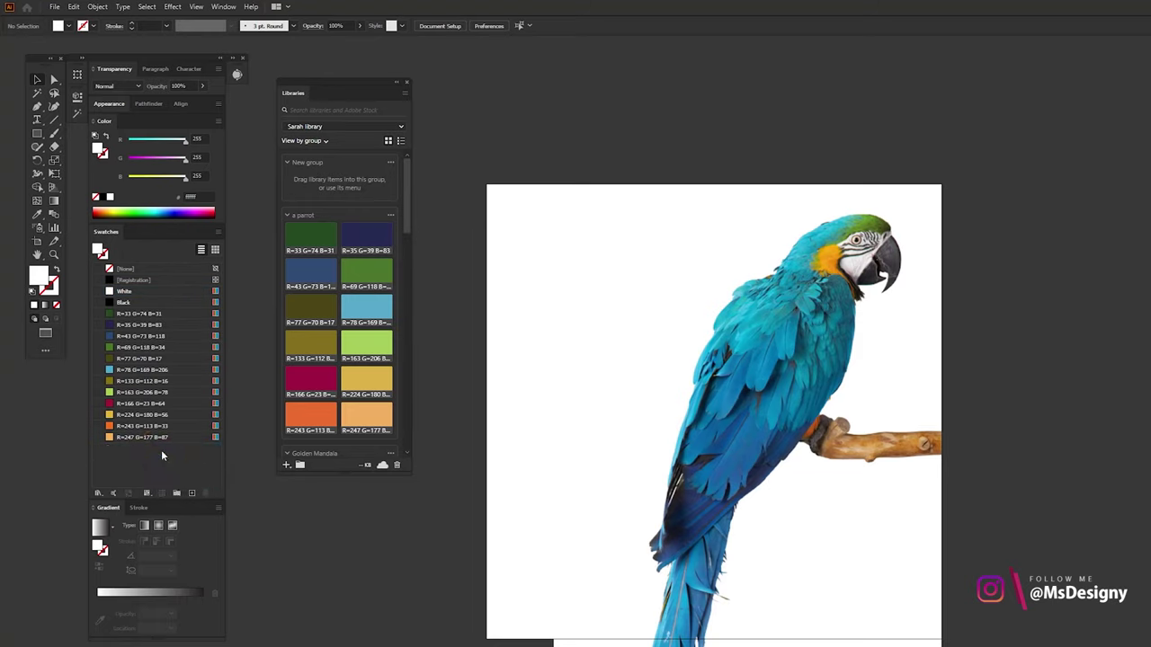
pyautogui.click(398, 86)
# Step: Trace the parrot image in black and white and bring up the Image Trace settings
pyautogui.click(668, 351)
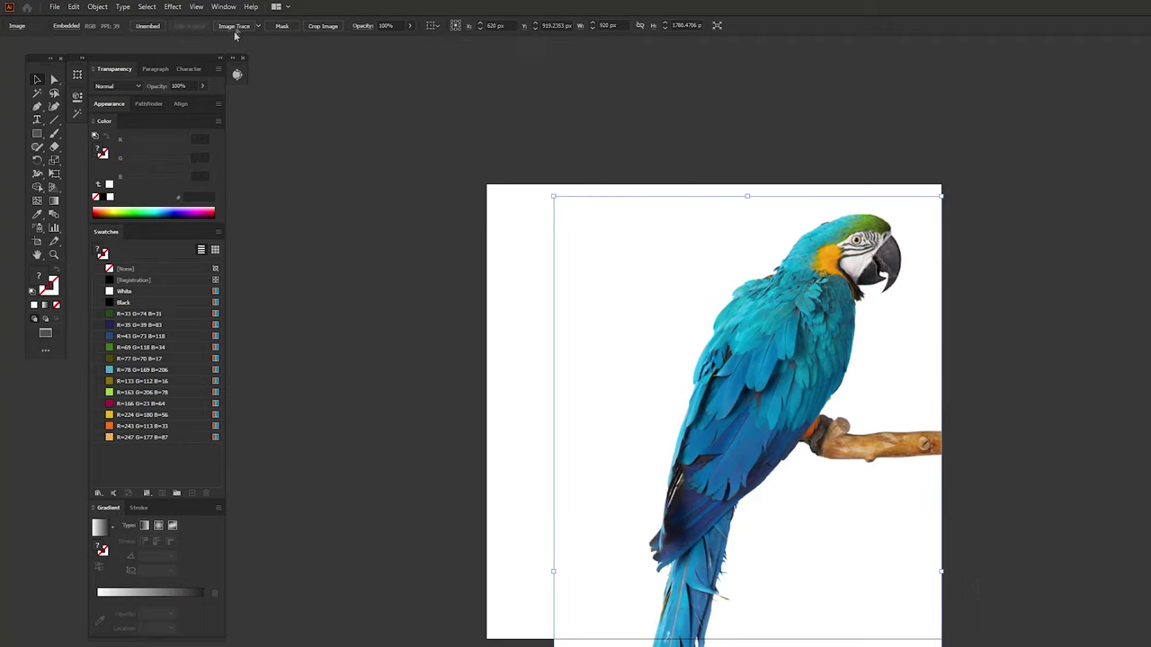
pyautogui.click(231, 27)
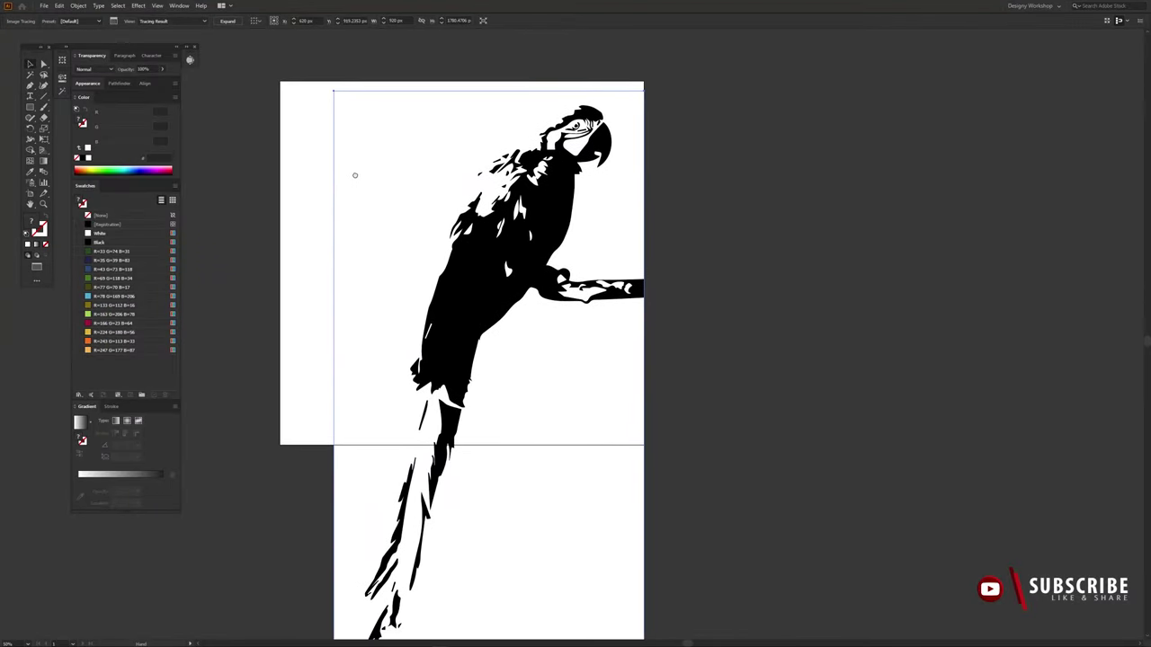
pyautogui.moveTo(464, 241); pyautogui.dragTo(366, 175)
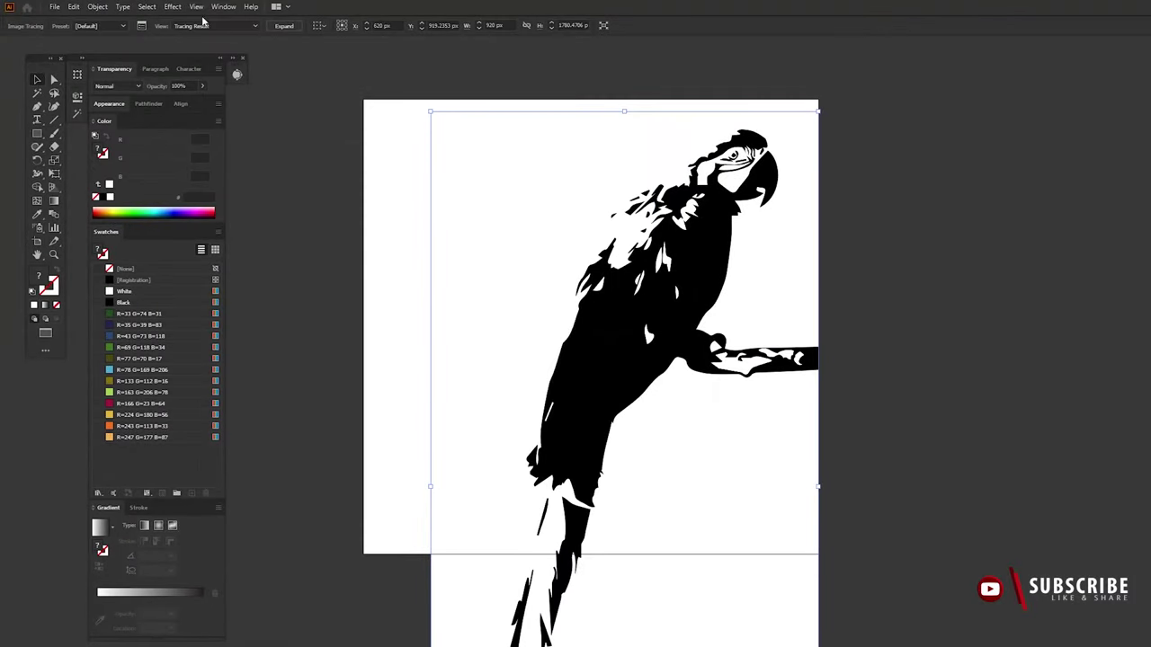
pyautogui.click(223, 6)
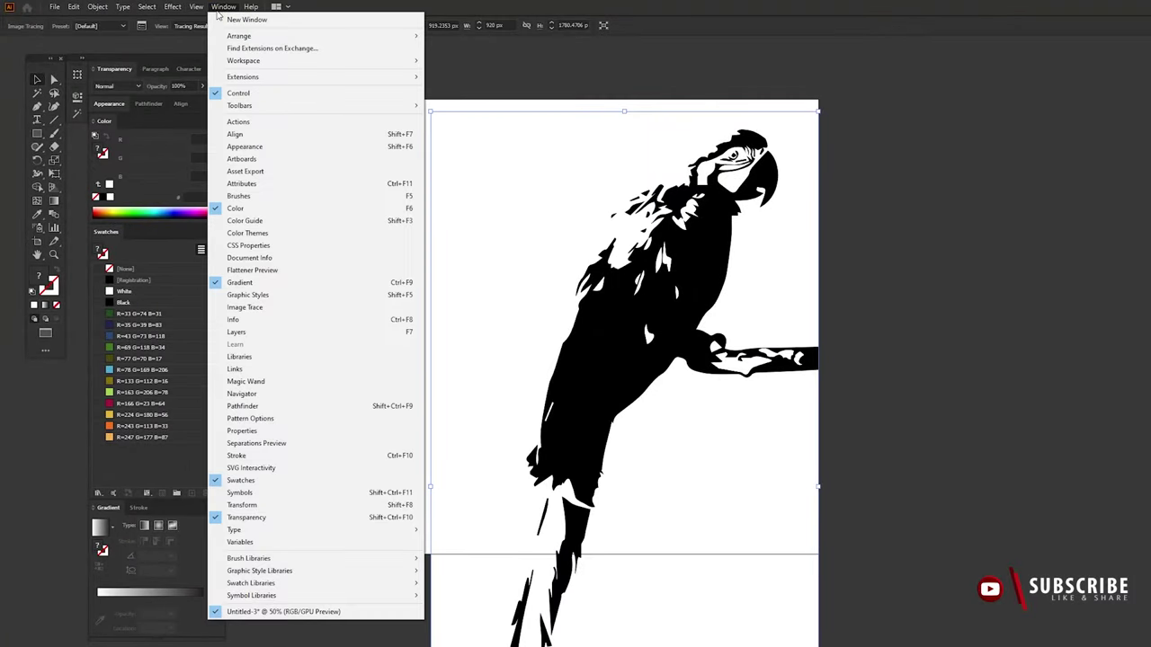
pyautogui.click(367, 309)
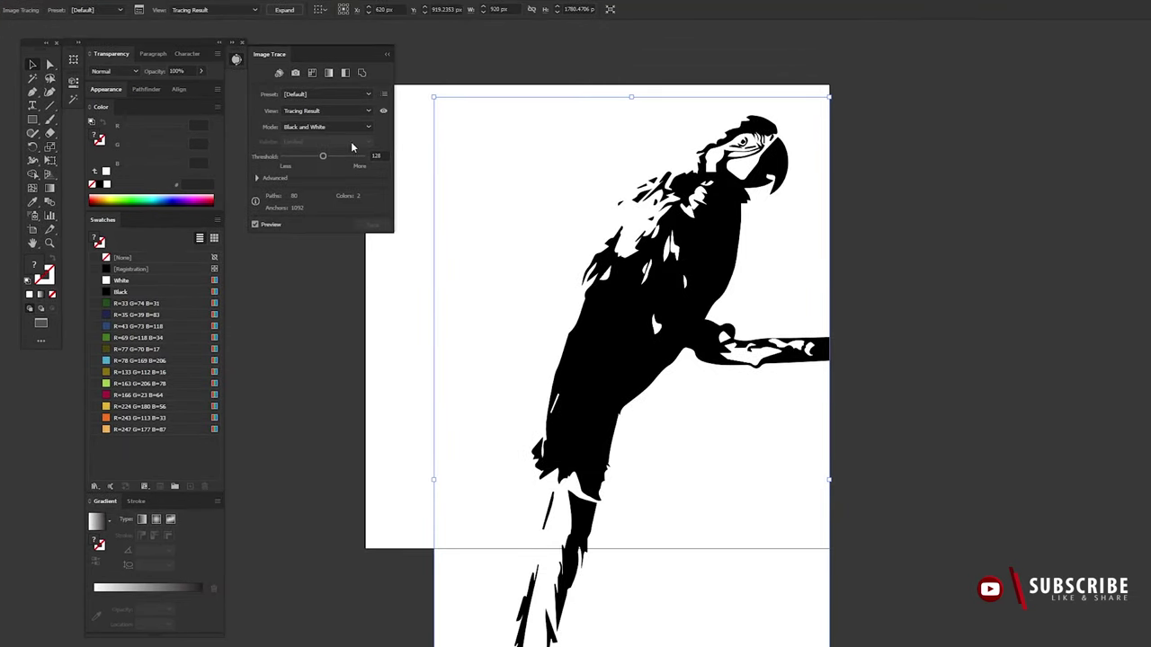
pyautogui.click(383, 111)
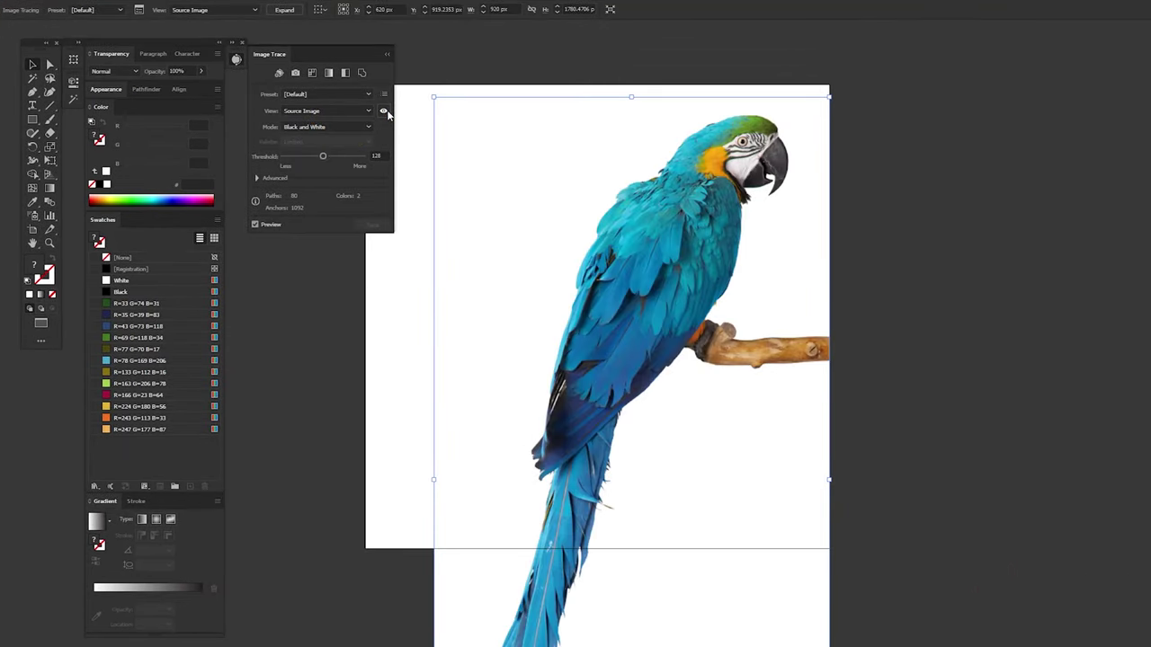
# Step: Set threshold 110, paths 80%, noise 15 px, no curve snapping, Ignore White; duplicate the trace
pyautogui.click(258, 178)
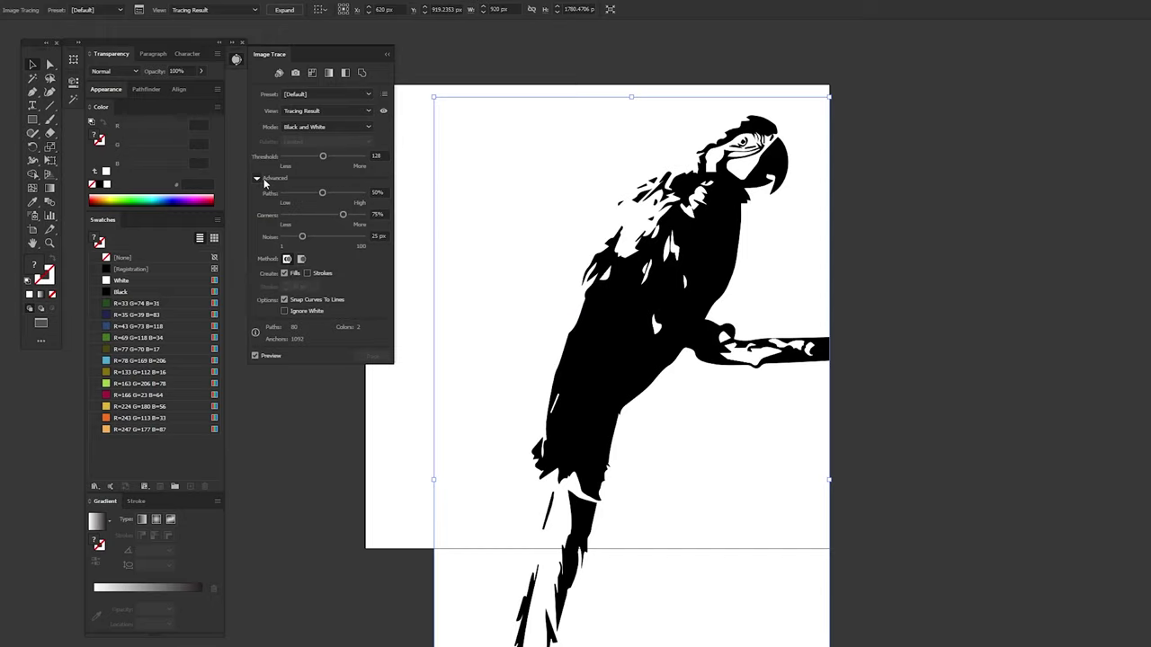
pyautogui.click(380, 156)
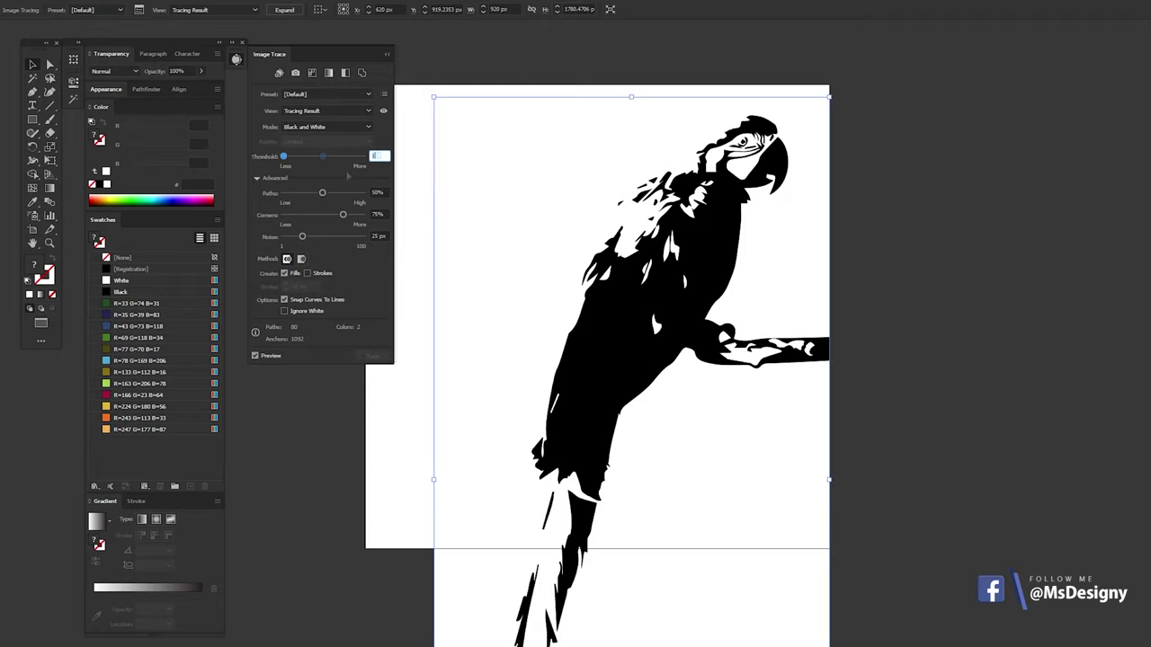
pyautogui.write('10')
pyautogui.press('Tab')
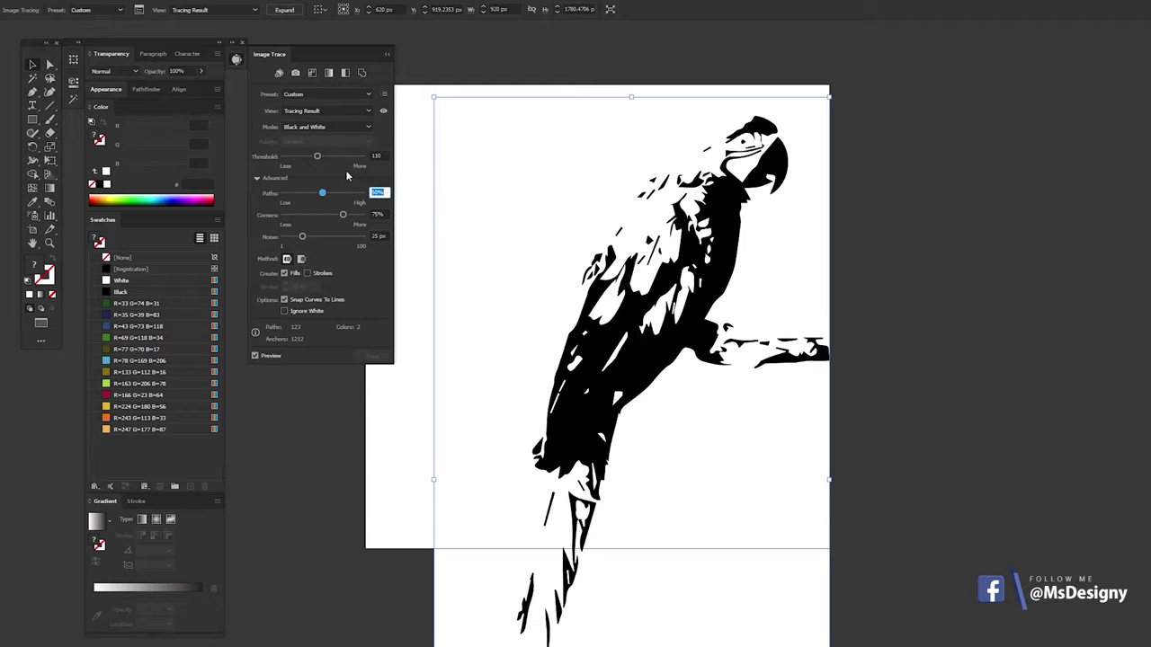
pyautogui.write('80')
pyautogui.press('Tab')
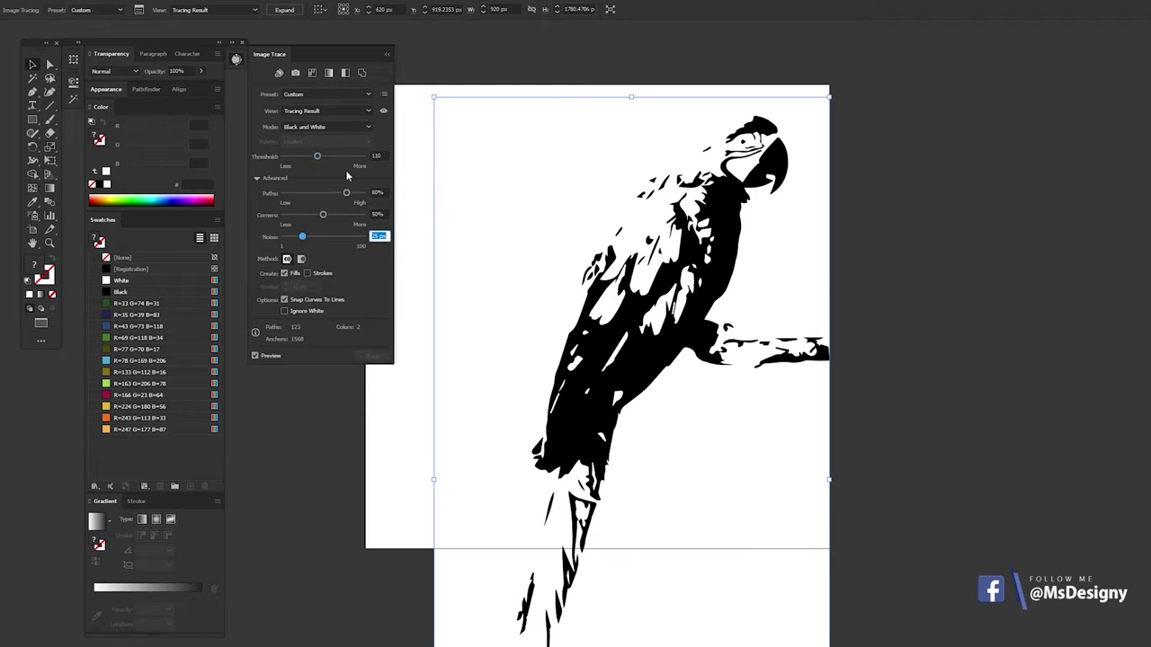
pyautogui.press('Tab')
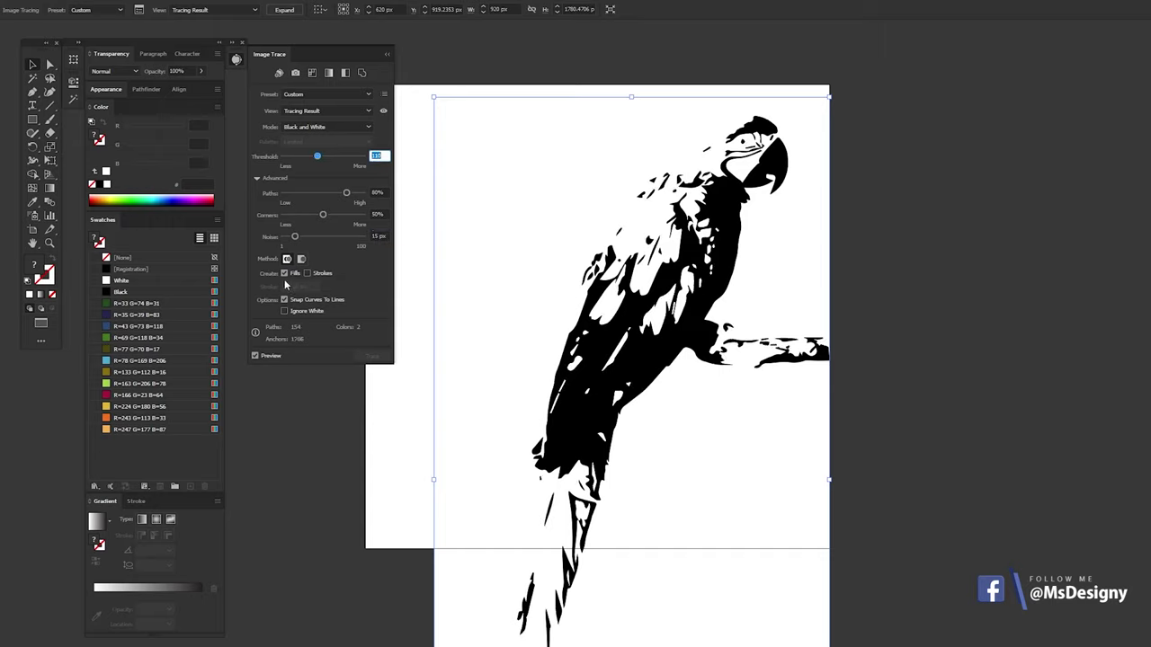
pyautogui.click(284, 300)
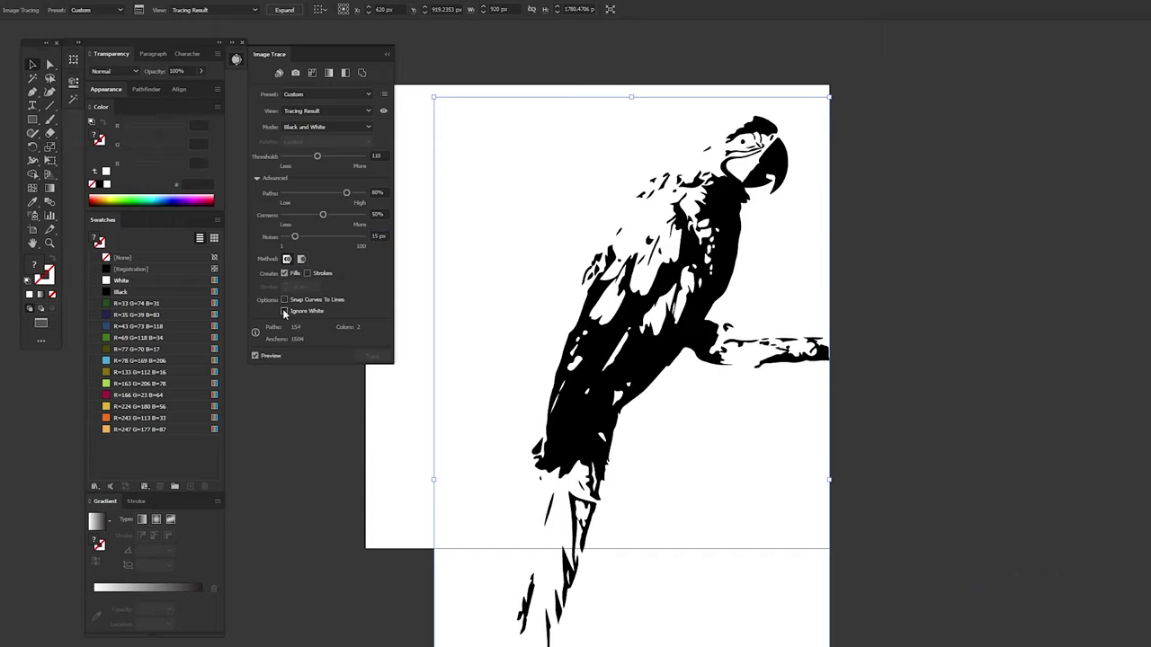
pyautogui.click(284, 311)
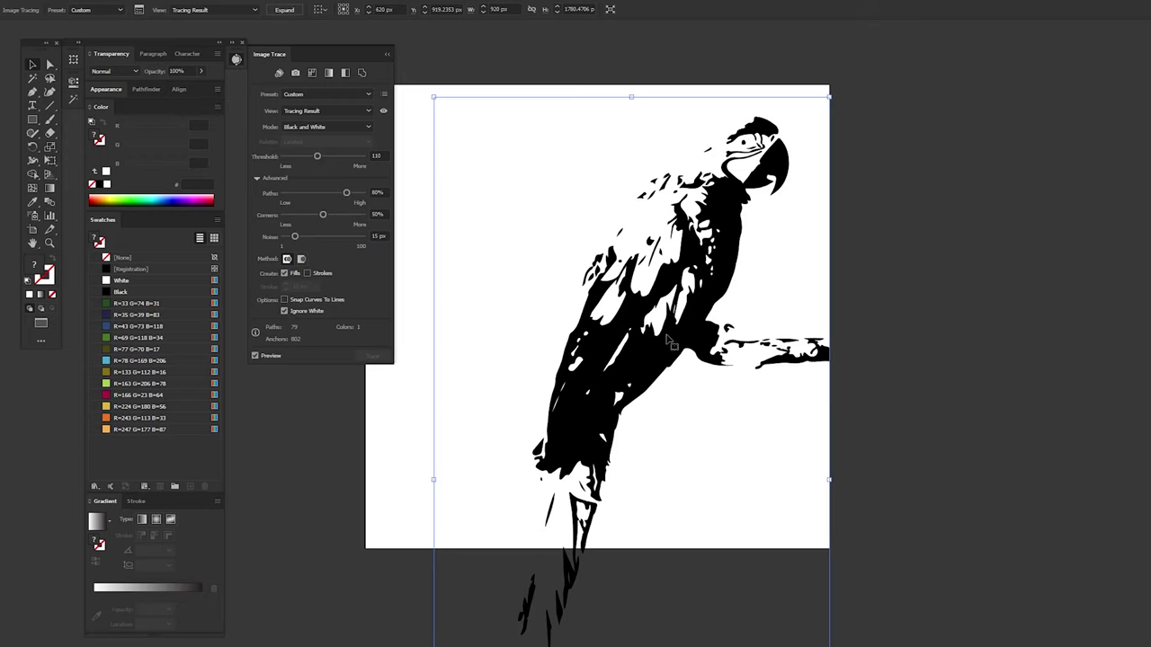
pyautogui.moveTo(670, 342); pyautogui.dragTo(1060, 359)
# Step: Expand the original trace, right-align it, fill it R=43 G=73 B=118, and align the black copy over it
pyautogui.click(580, 407)
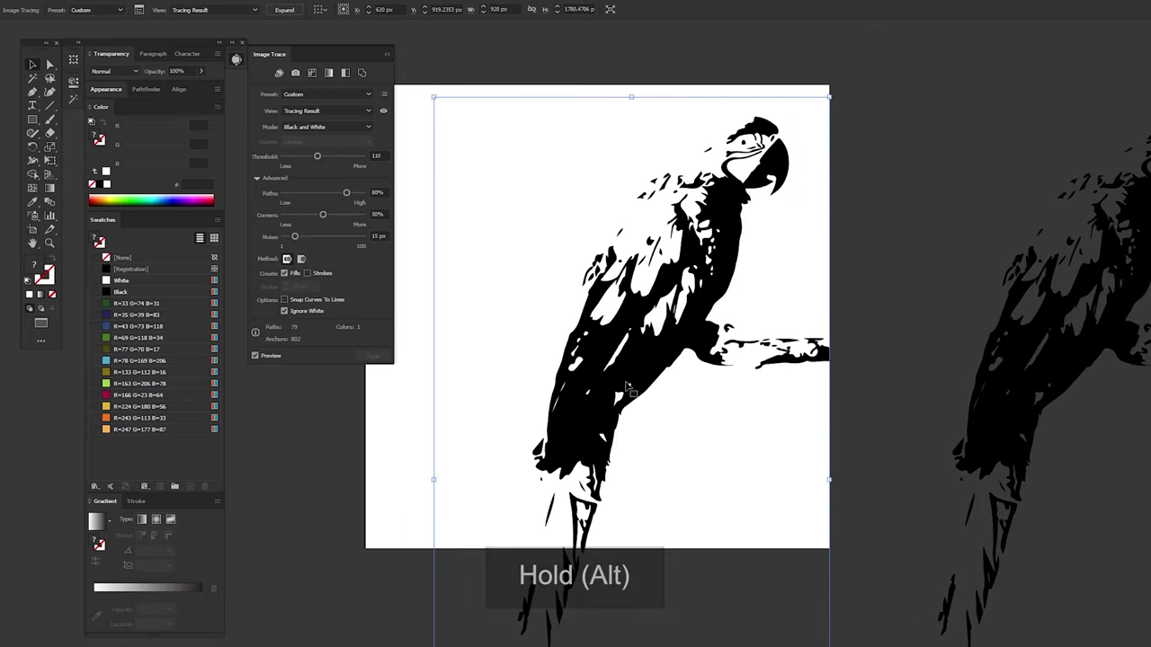
pyautogui.click(284, 10)
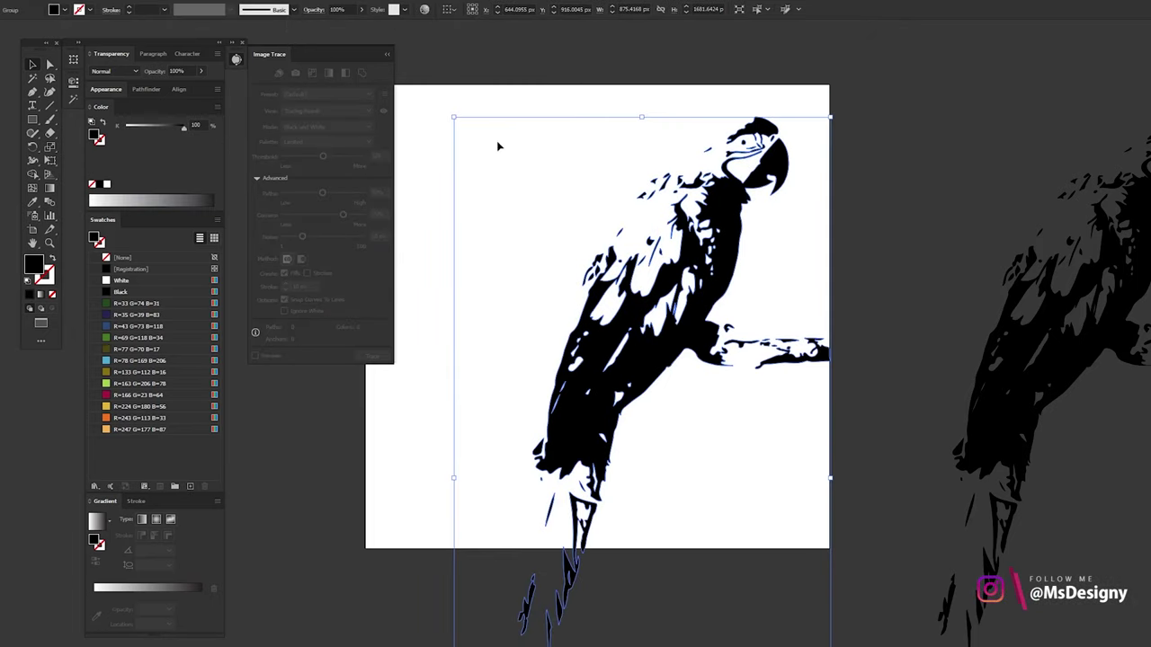
pyautogui.click(452, 11)
pyautogui.click(466, 45)
pyautogui.click(503, 11)
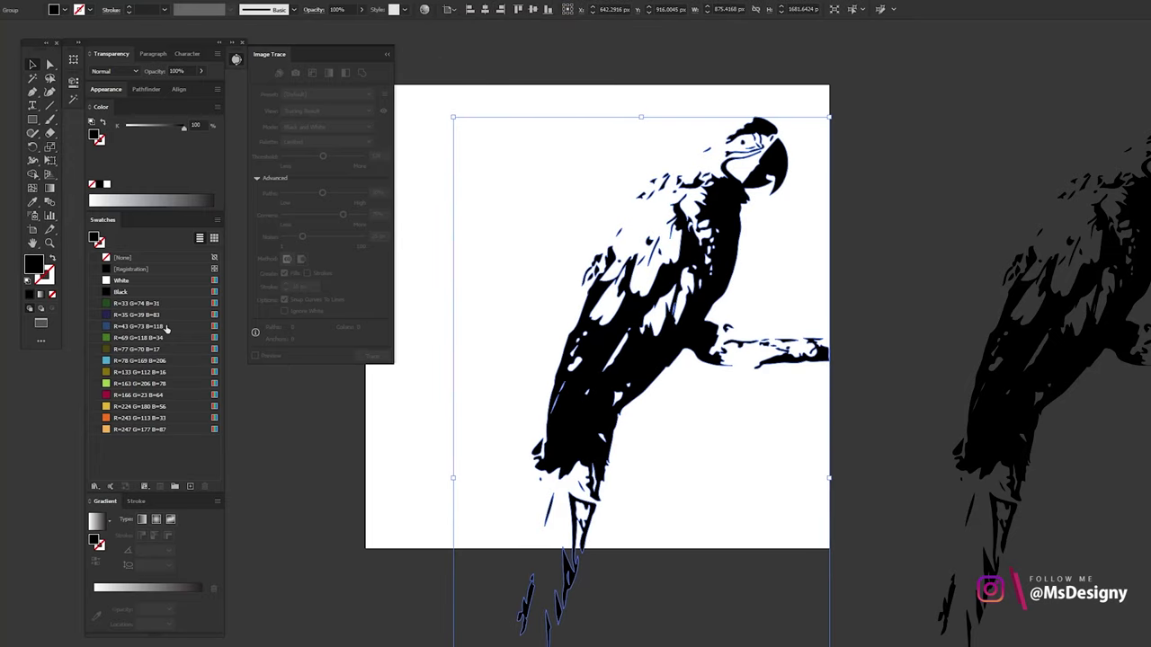
pyautogui.click(167, 328)
pyautogui.click(921, 418)
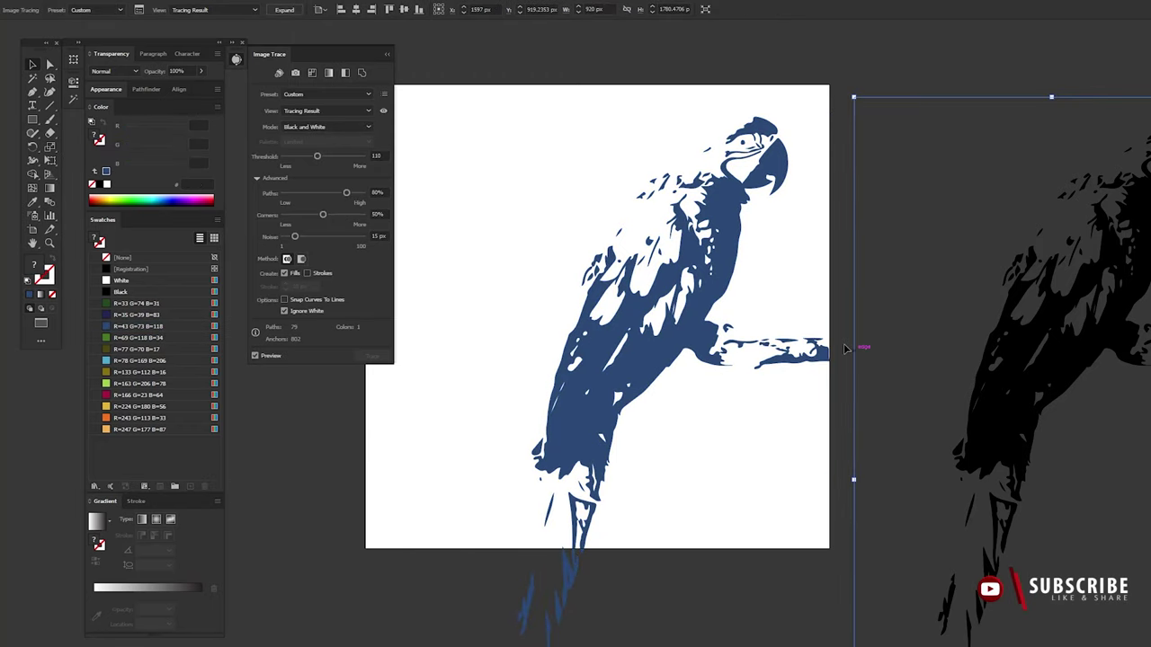
pyautogui.click(370, 11)
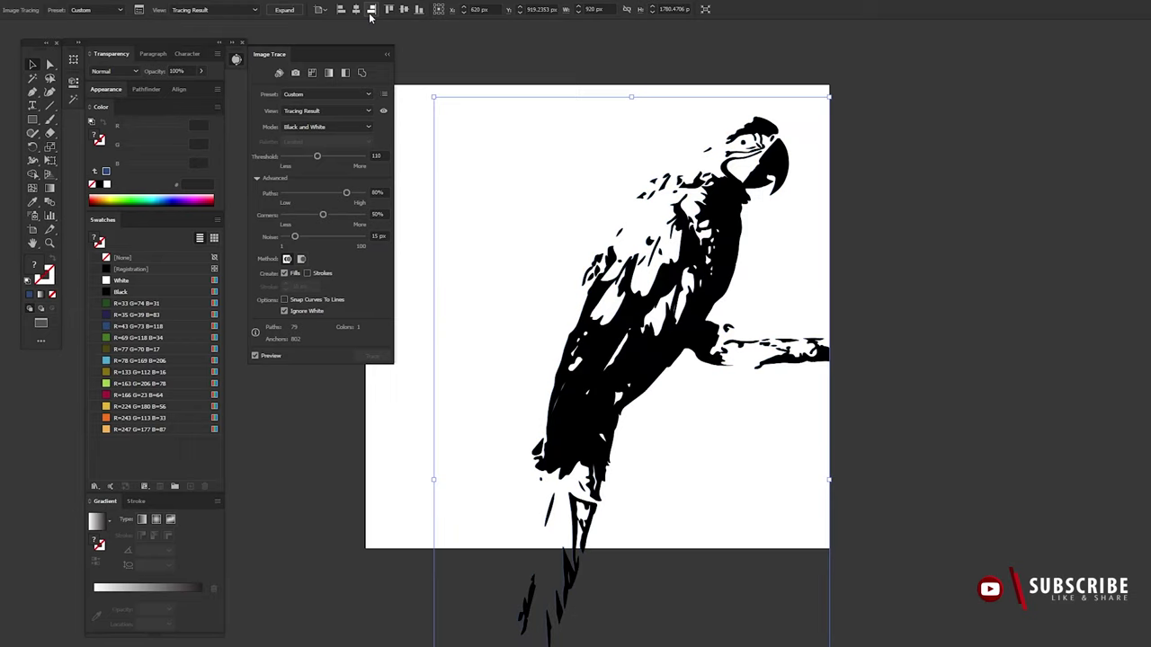
# Step: Retrace the black parrot copy at threshold 85 with 5 px noise, then expand it
pyautogui.click(376, 157)
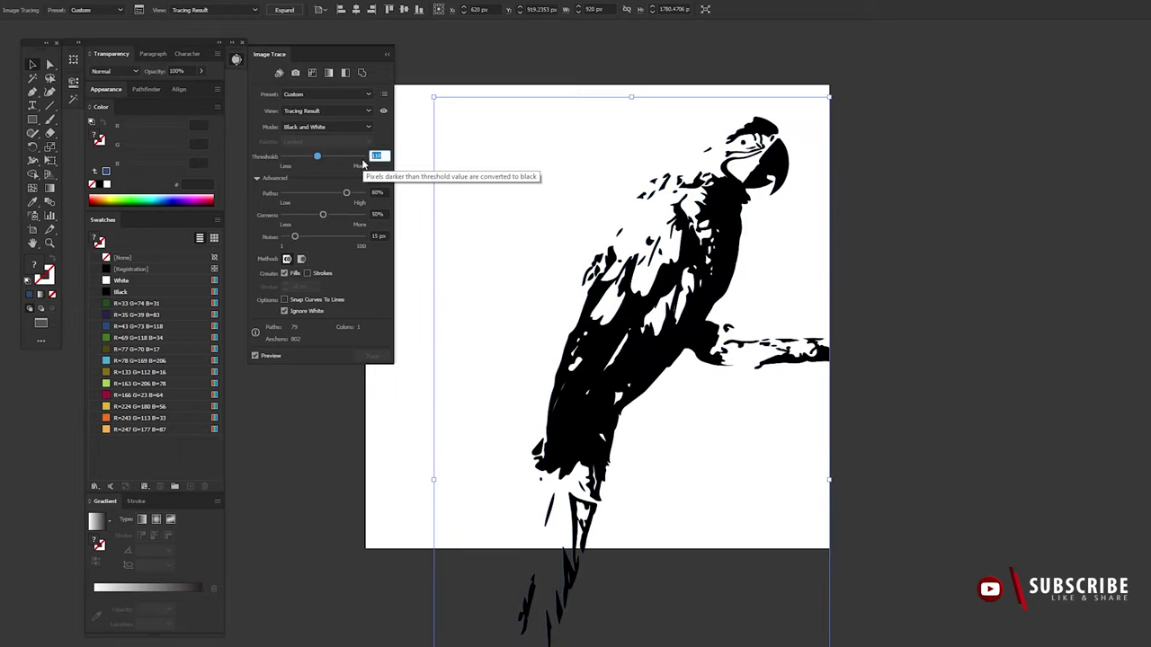
pyautogui.write('85')
pyautogui.click(381, 235)
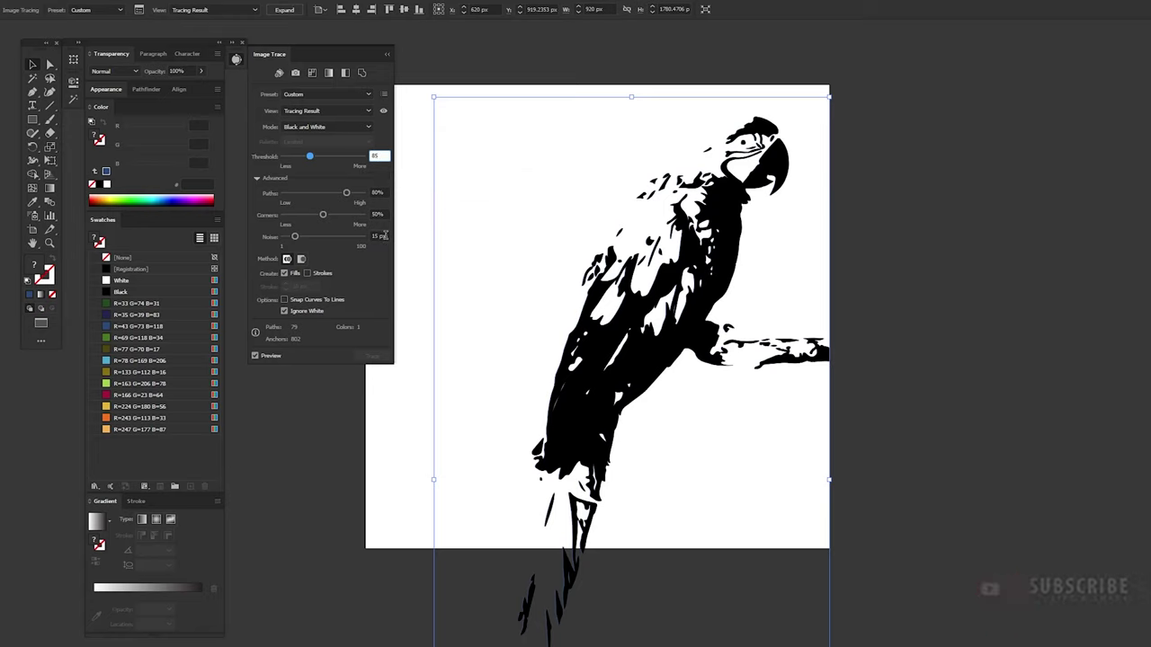
pyautogui.write('5')
pyautogui.press('Return')
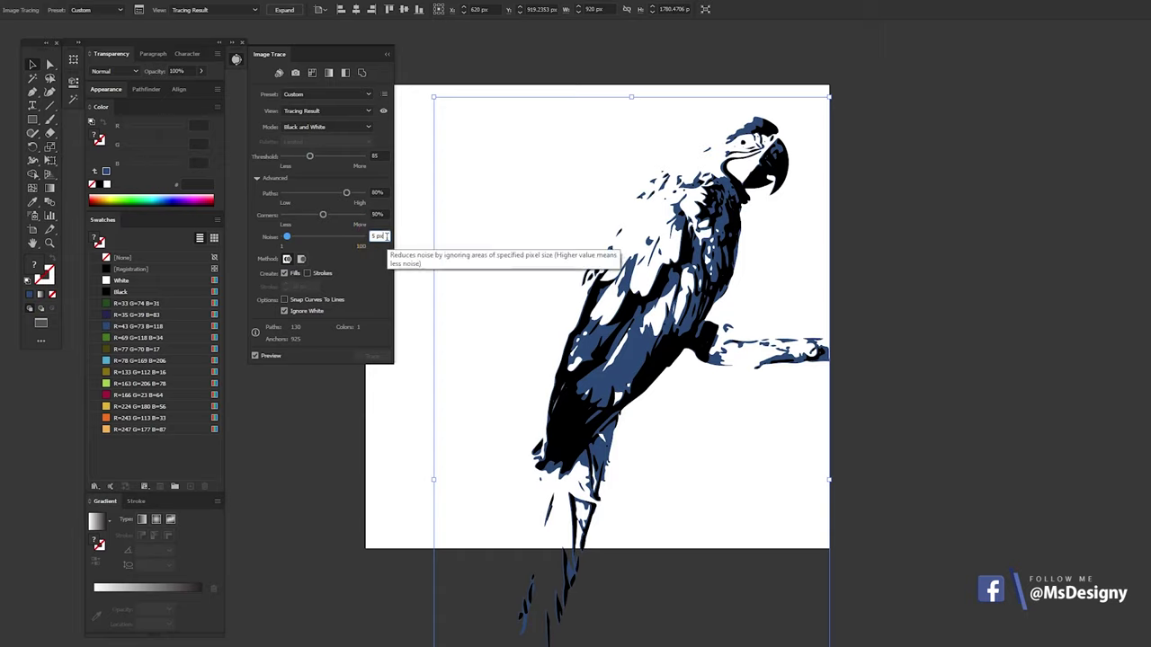
pyautogui.click(378, 235)
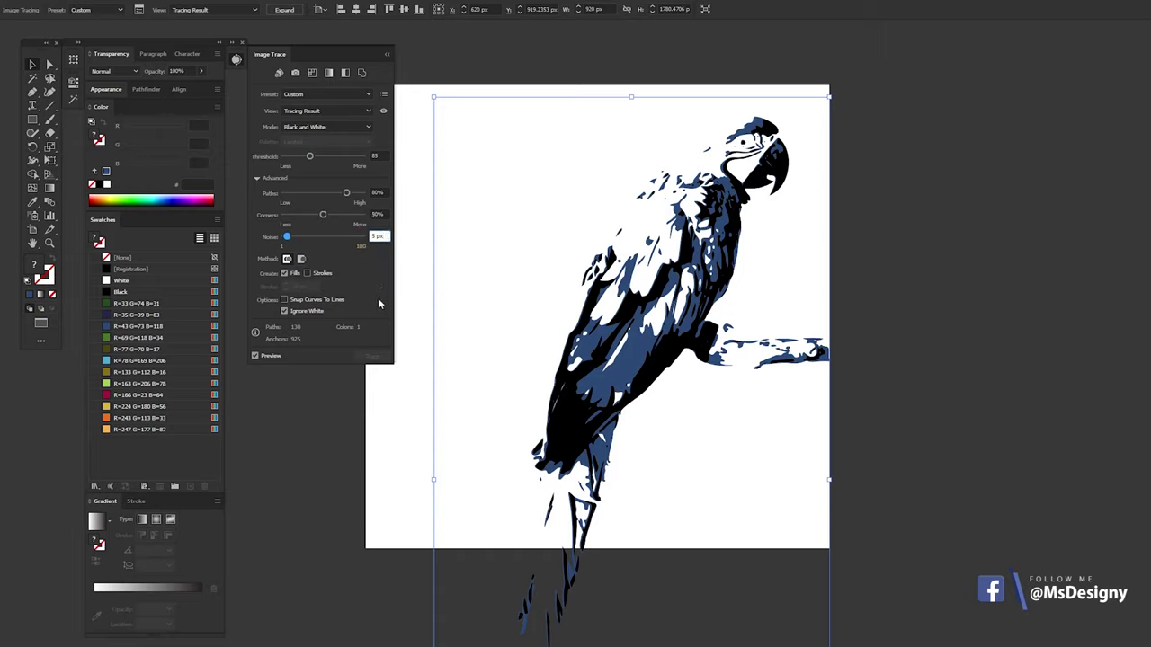
pyautogui.click(284, 11)
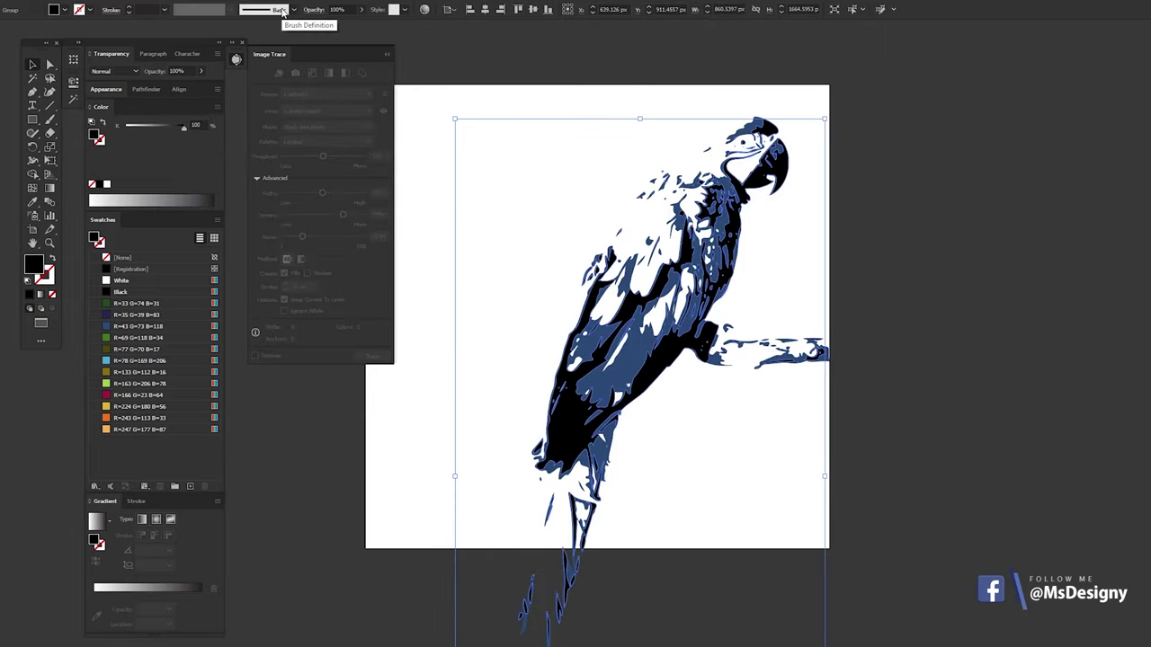
# Step: Fill the top parrot layer dark navy (R=35 G=39 B=83) and deselect it
pyautogui.click(165, 318)
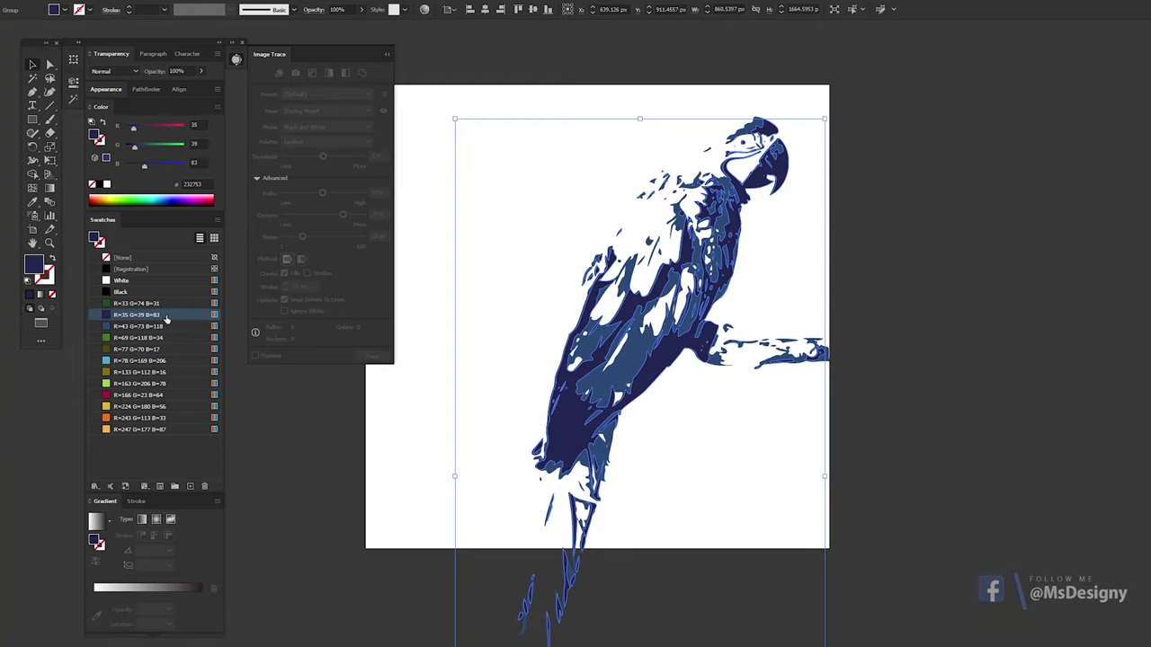
pyautogui.click(967, 283)
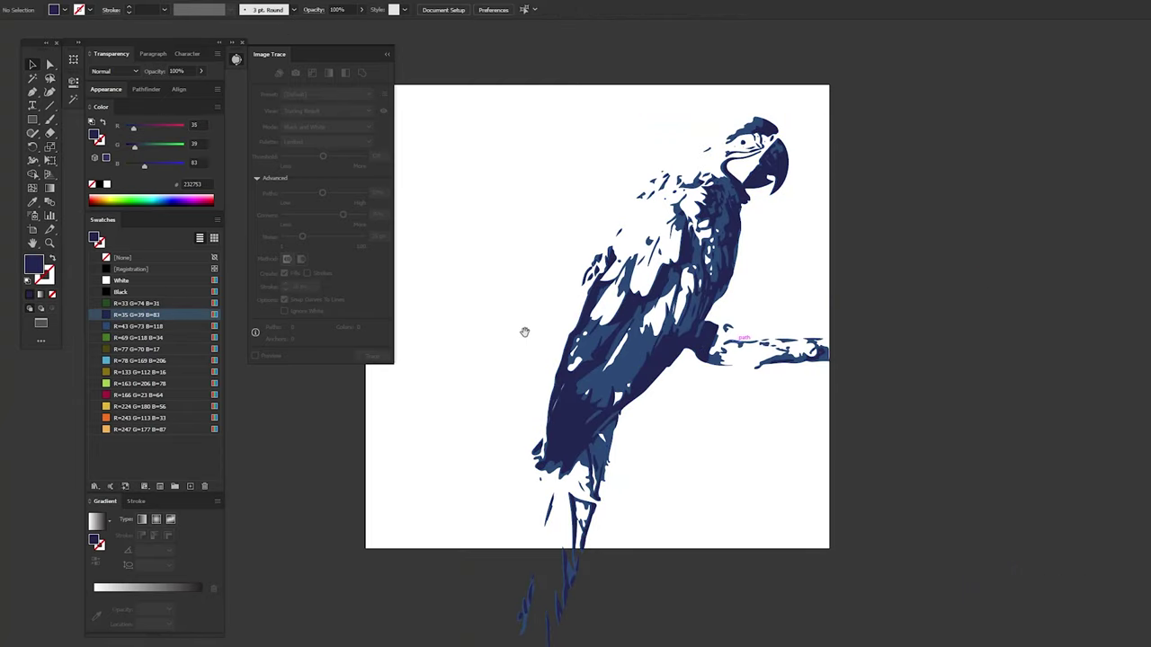
pyautogui.click(236, 59)
pyautogui.press('m')
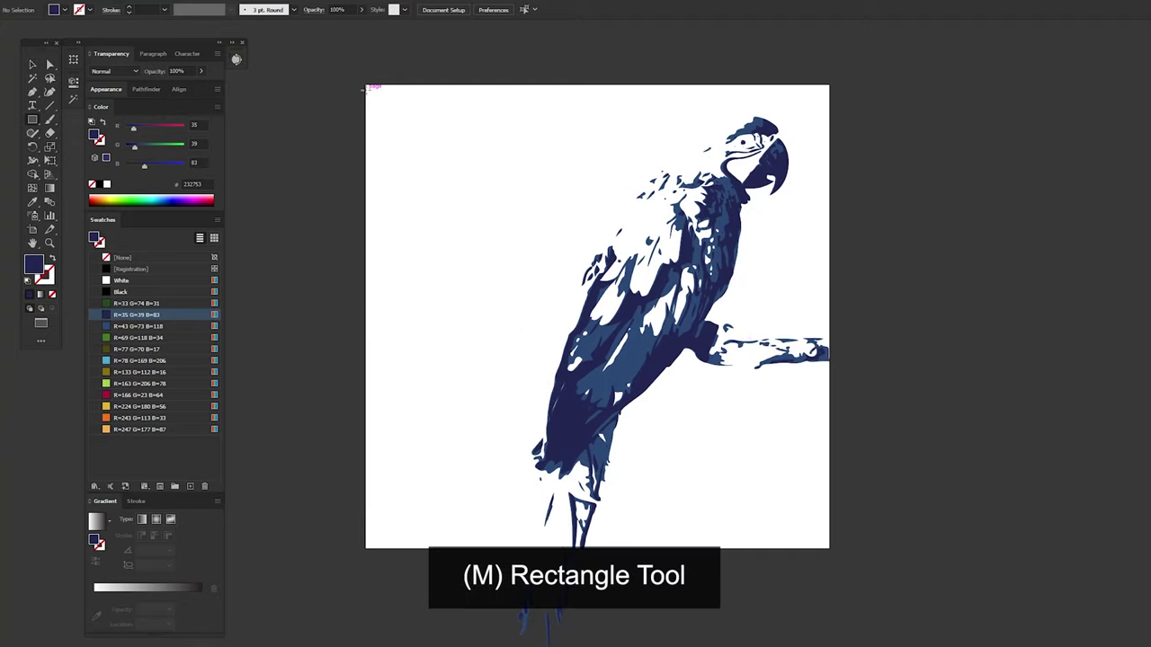
# Step: Draw a 1080 × 1080 px square at the artboard corner, fill it light blue, and send it to back
pyautogui.click(364, 82)
pyautogui.write('10')
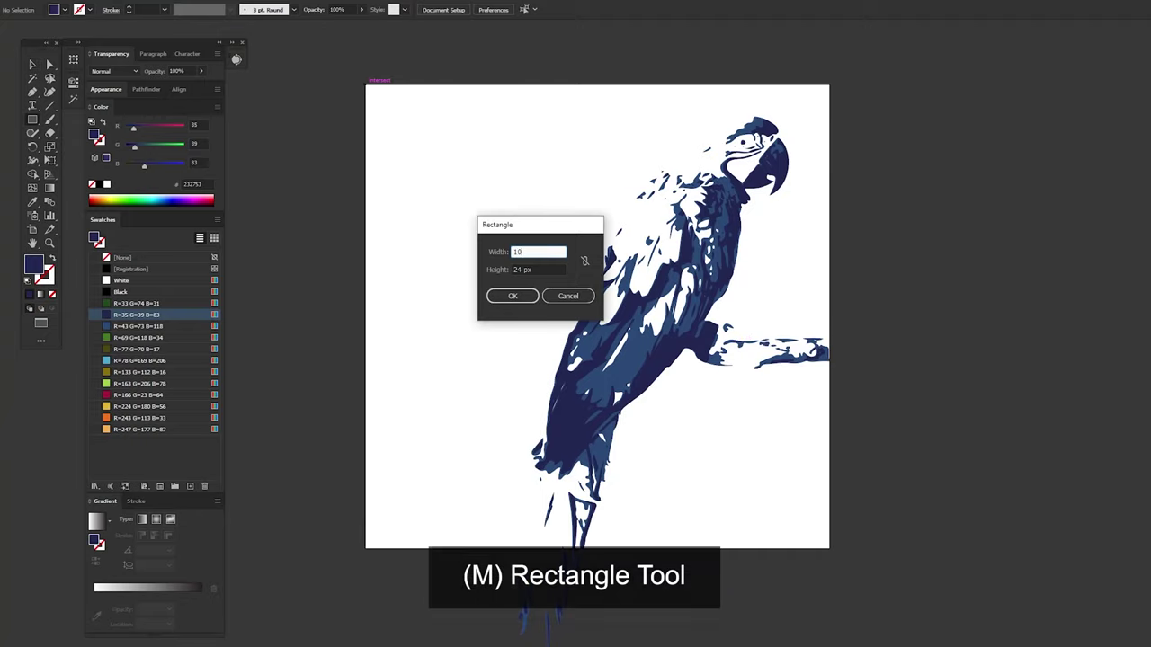
pyautogui.write('80')
pyautogui.press('Tab')
pyautogui.write('10')
pyautogui.press('Return')
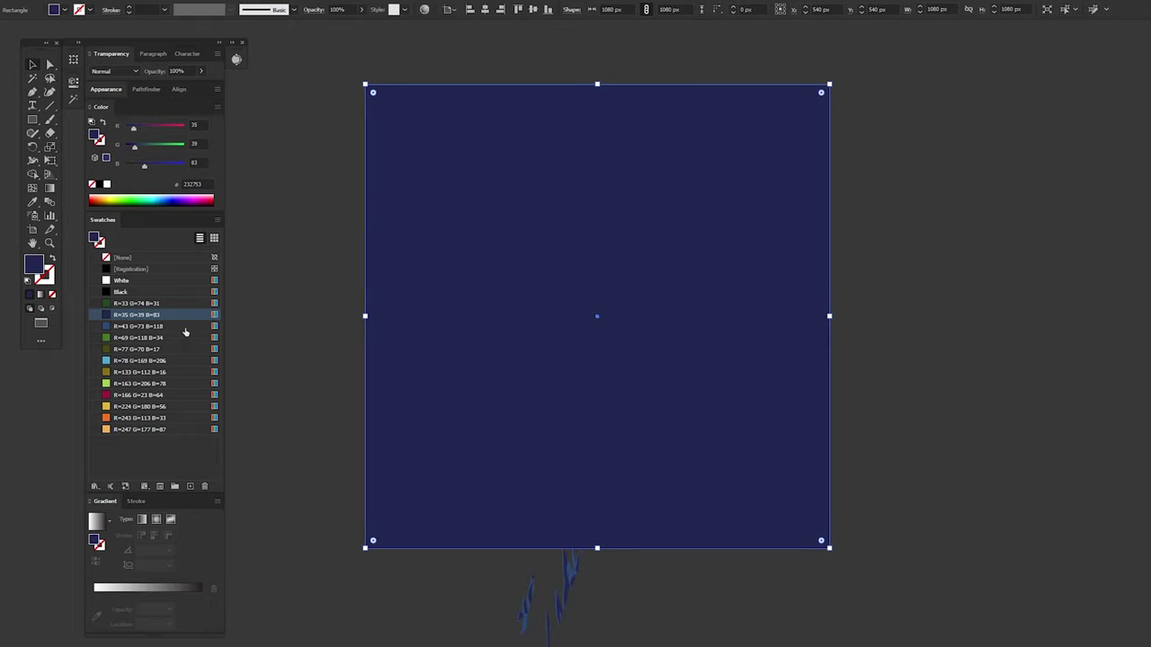
pyautogui.click(173, 362)
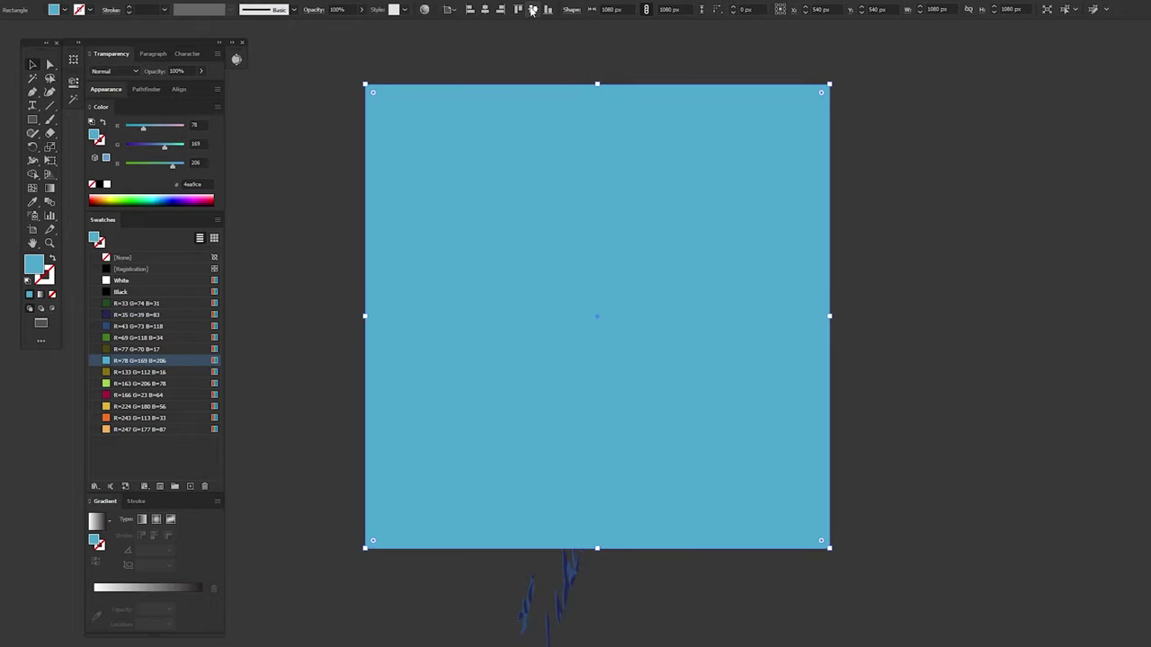
pyautogui.hotkey('ctrl', 'shift', '[')
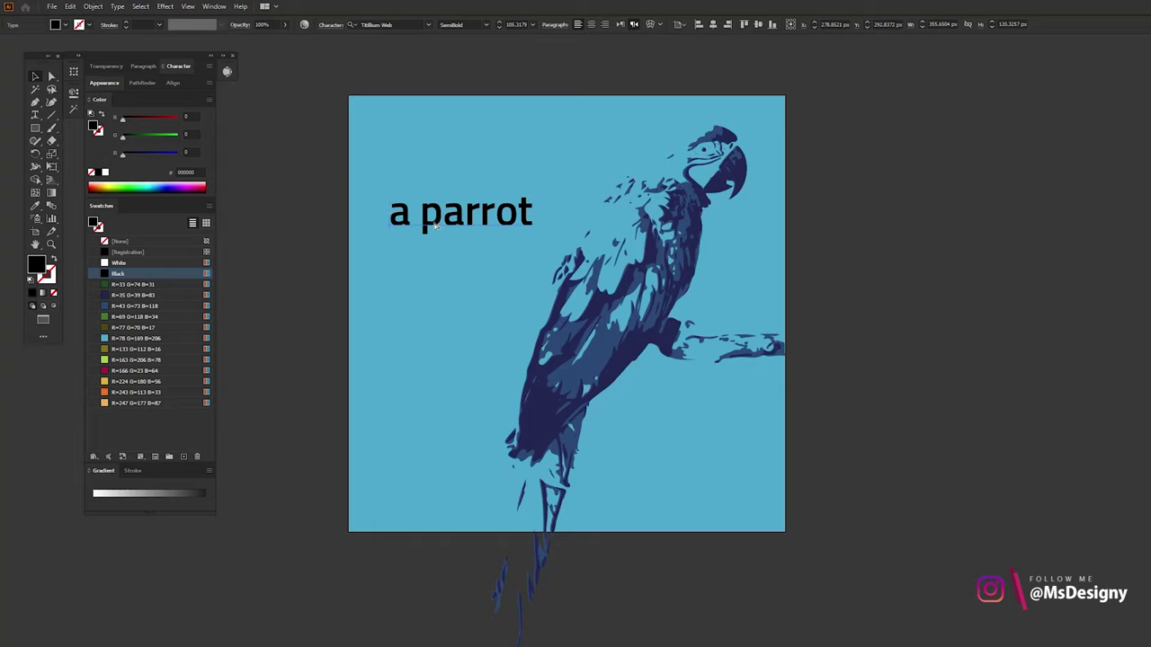
# Step: Finish the 'a parrot' heading and colour it dark navy
pyautogui.press('Escape')
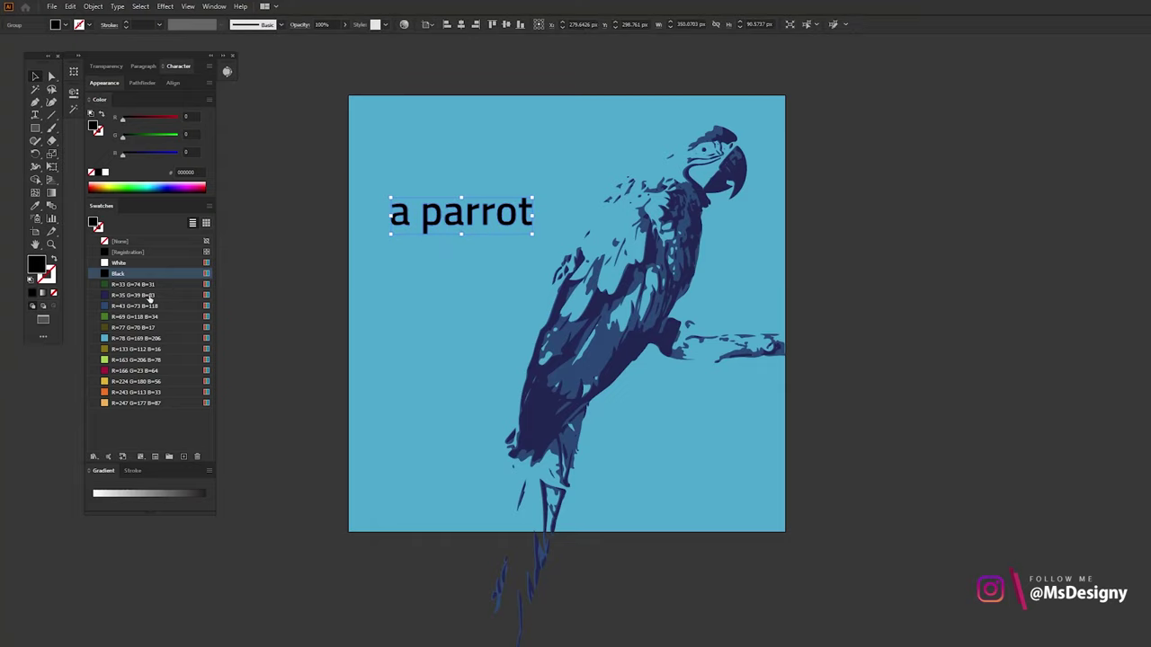
pyautogui.click(149, 296)
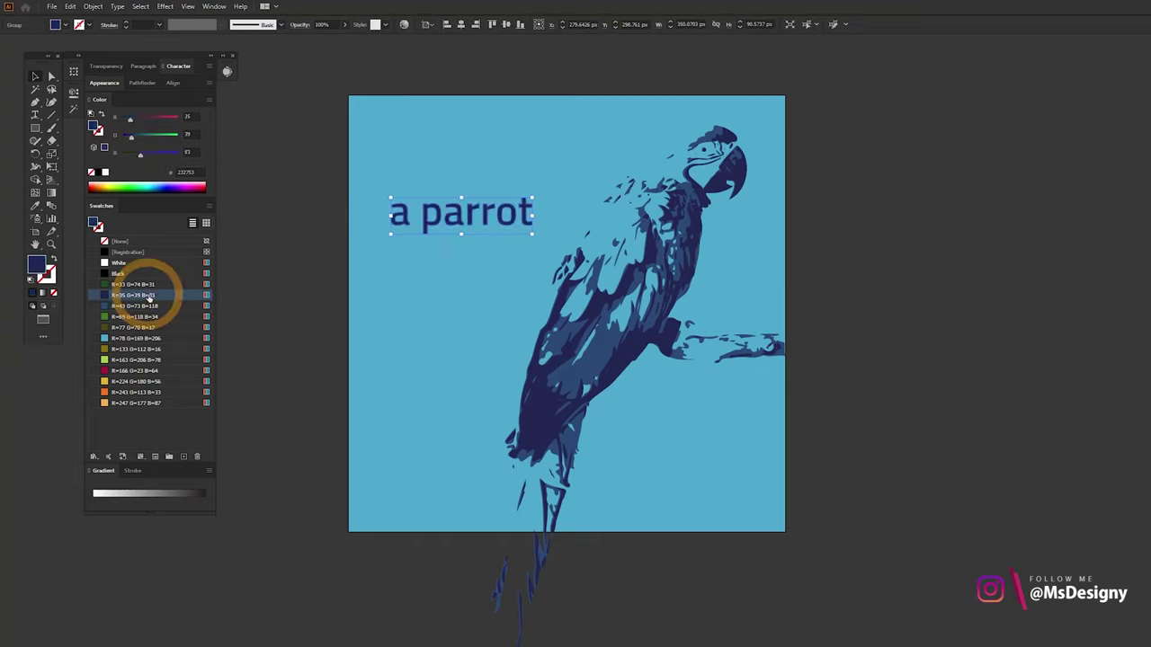
pyautogui.click(290, 292)
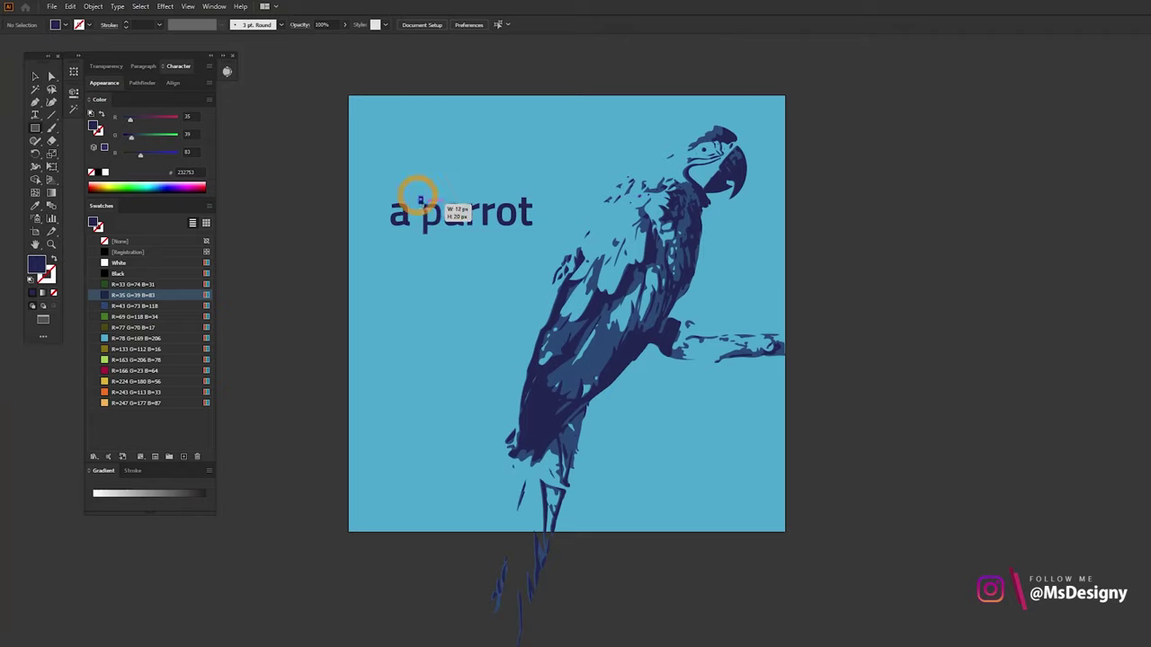
# Step: Draw a mid-blue rectangle behind the letter 'p' and resize it to fit
pyautogui.moveTo(418, 196); pyautogui.dragTo(442, 241)
pyautogui.press('v')
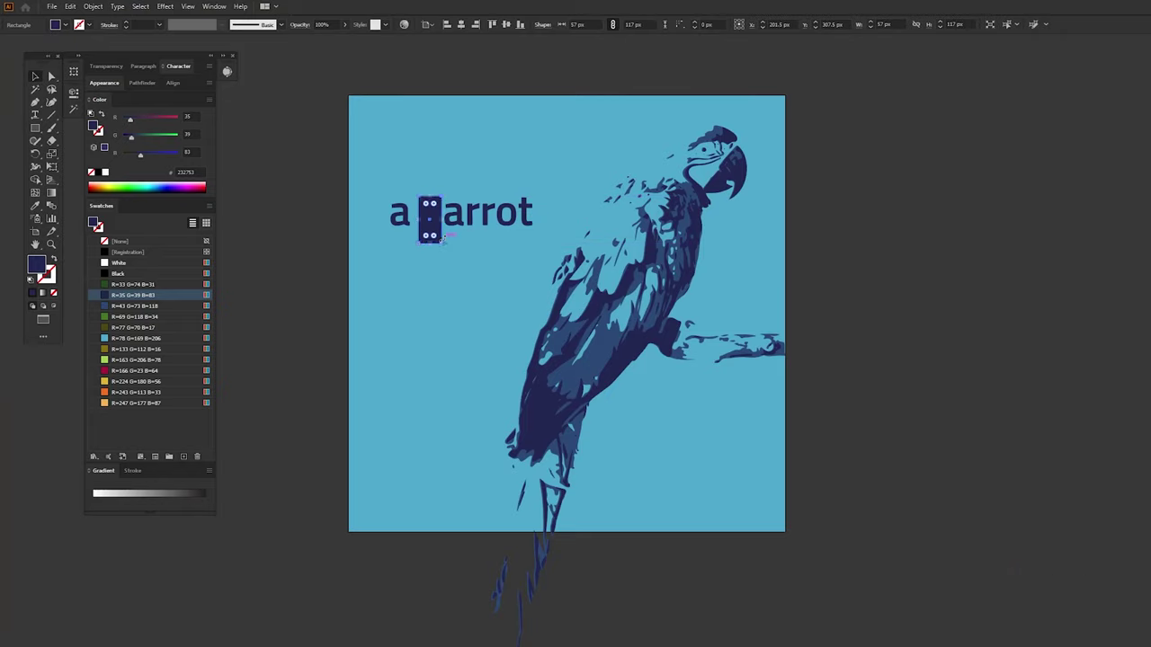
pyautogui.click(137, 307)
pyautogui.hotkey('ctrl', '[')
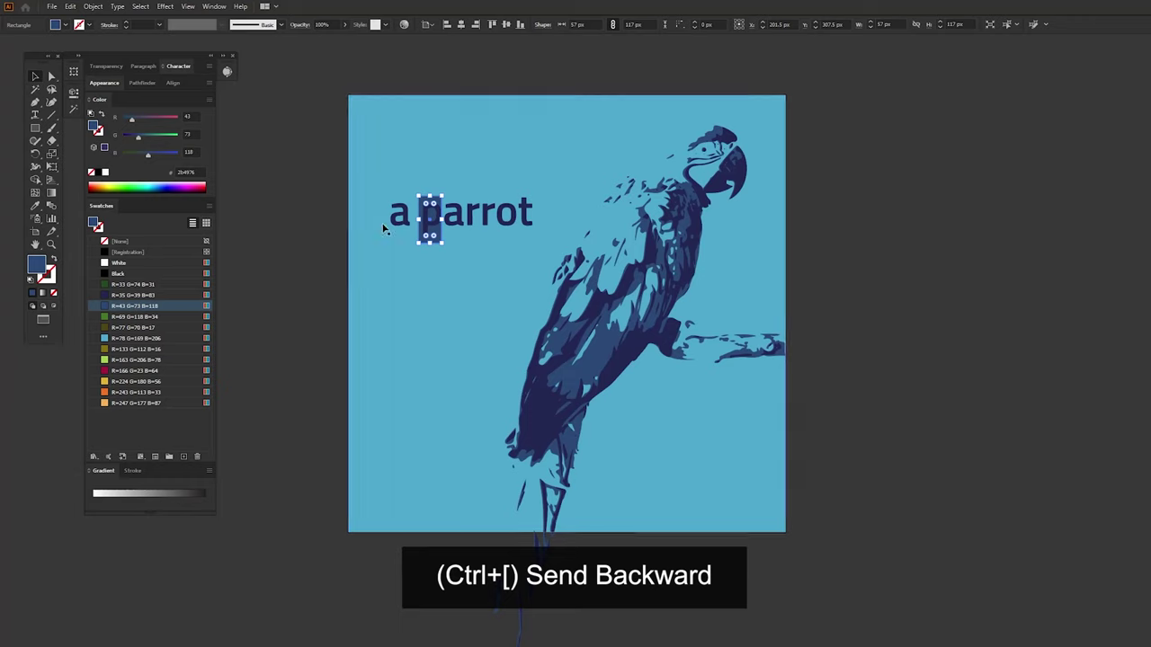
pyautogui.moveTo(433, 235); pyautogui.dragTo(438, 236)
pyautogui.scroll(2, 439, 235)
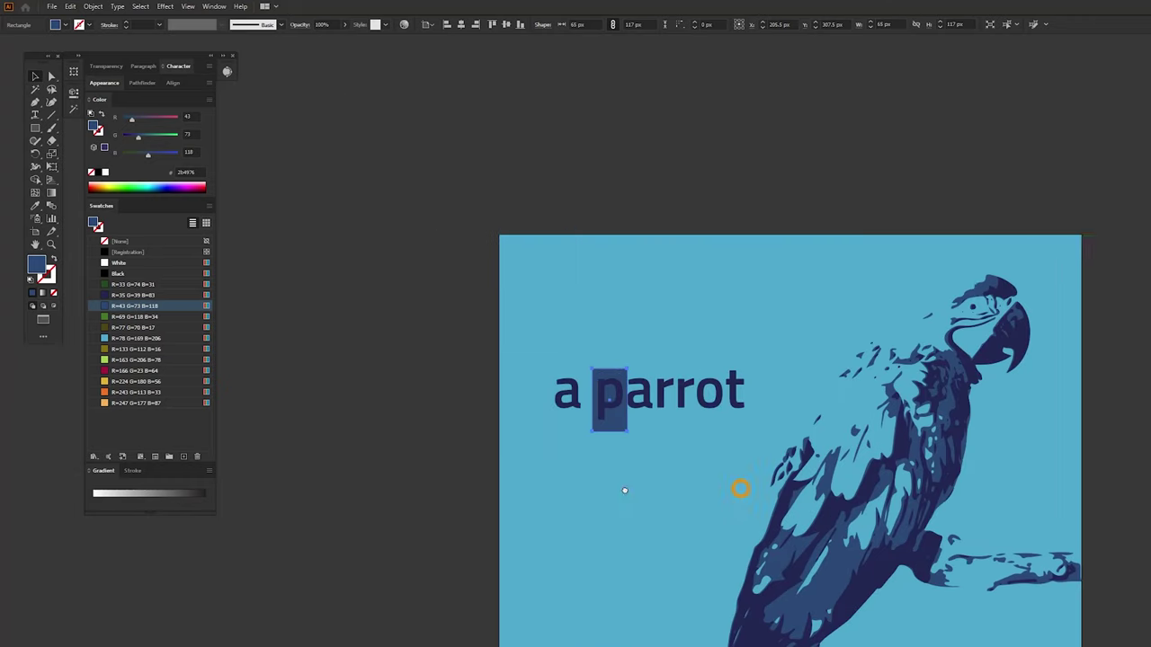
pyautogui.moveTo(415, 245); pyautogui.dragTo(389, 270)
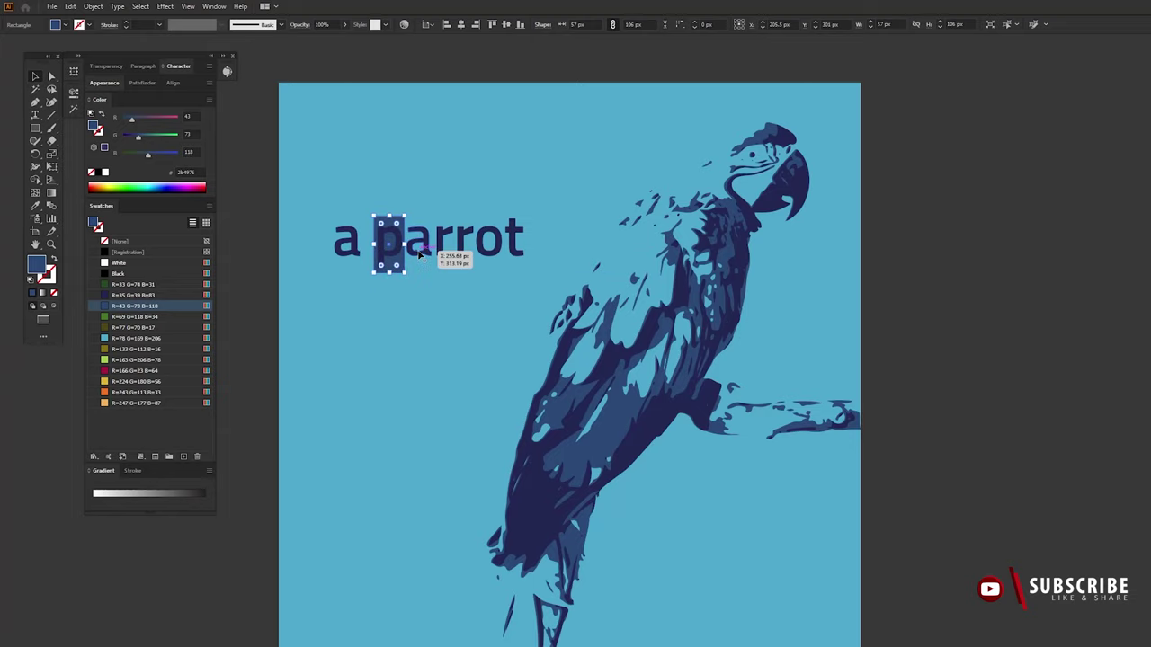
# Step: Align the 'p' highlight with the heading text and group them
pyautogui.keyDown('shift'); pyautogui.click(450, 247); pyautogui.keyUp('shift')
pyautogui.click(506, 24)
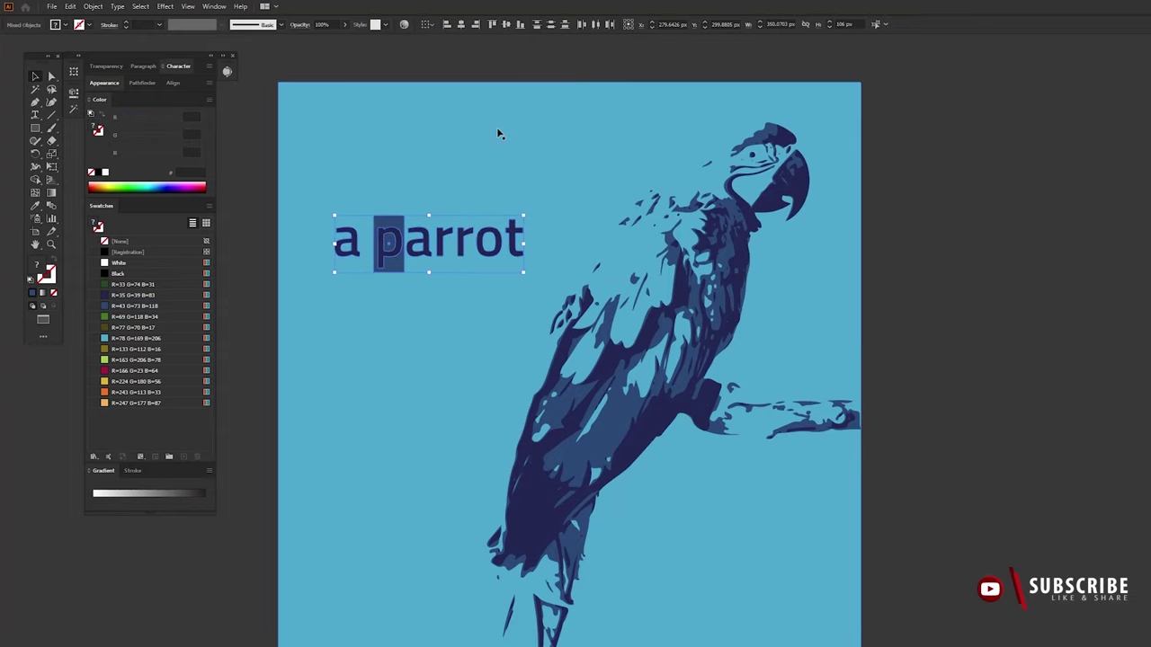
pyautogui.hotkey('ctrl', 'g')
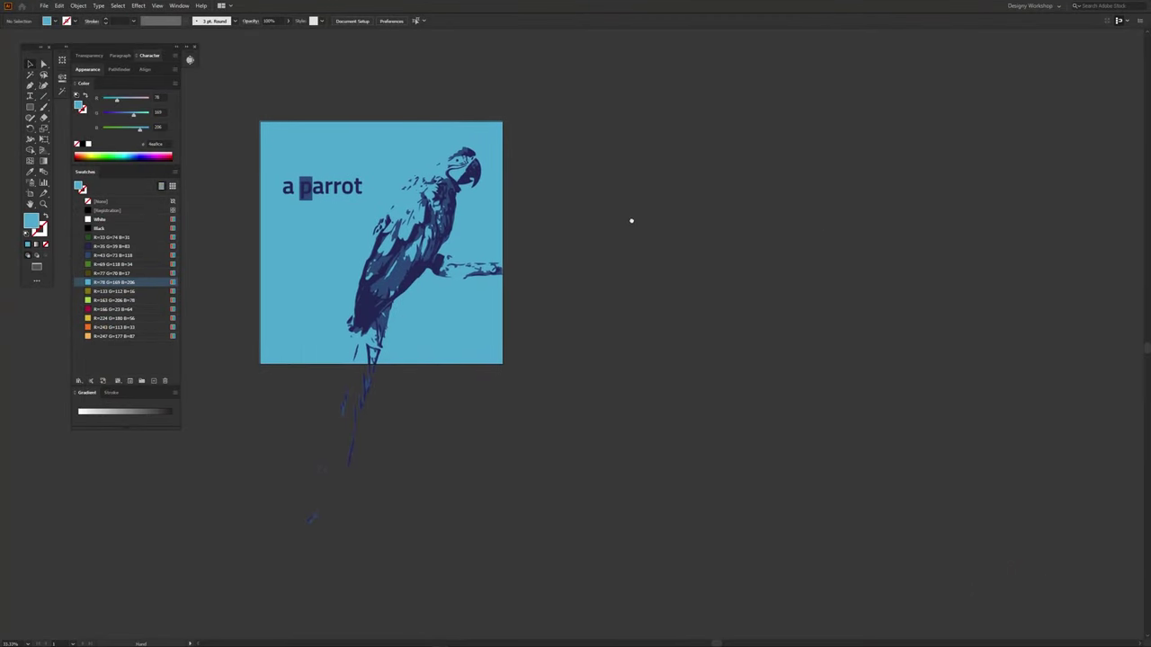
# Step: Duplicate the parrot artboard twice in a row and space the artboards evenly
pyautogui.hotkey('shift', 'o')
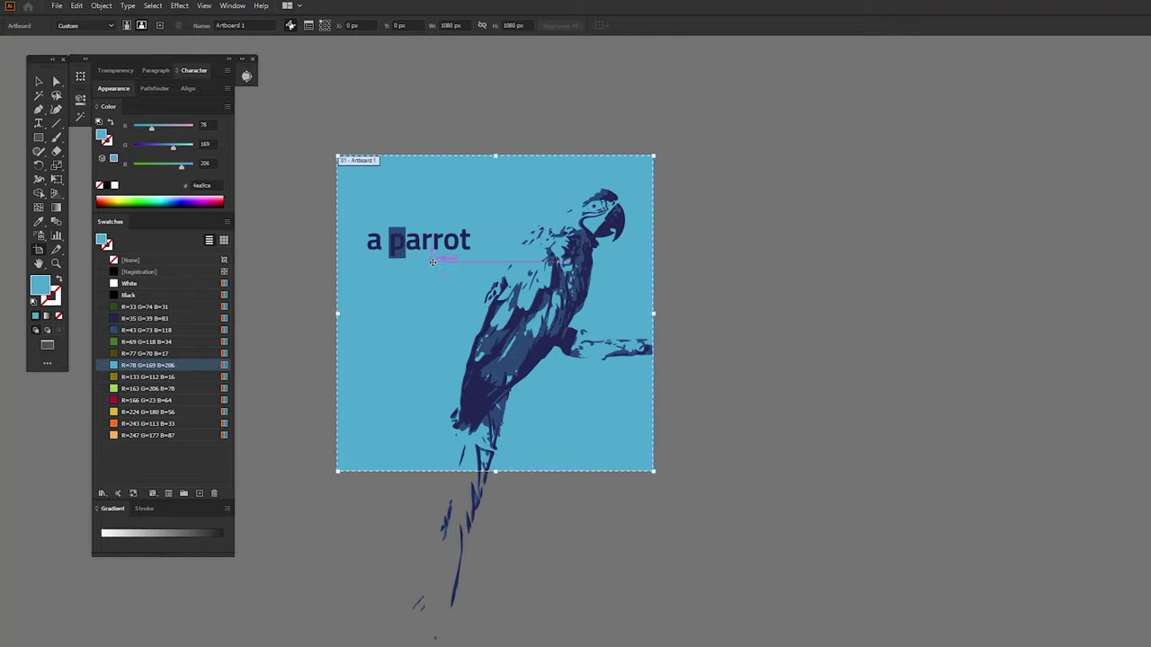
pyautogui.moveTo(445, 304); pyautogui.dragTo(772, 296)
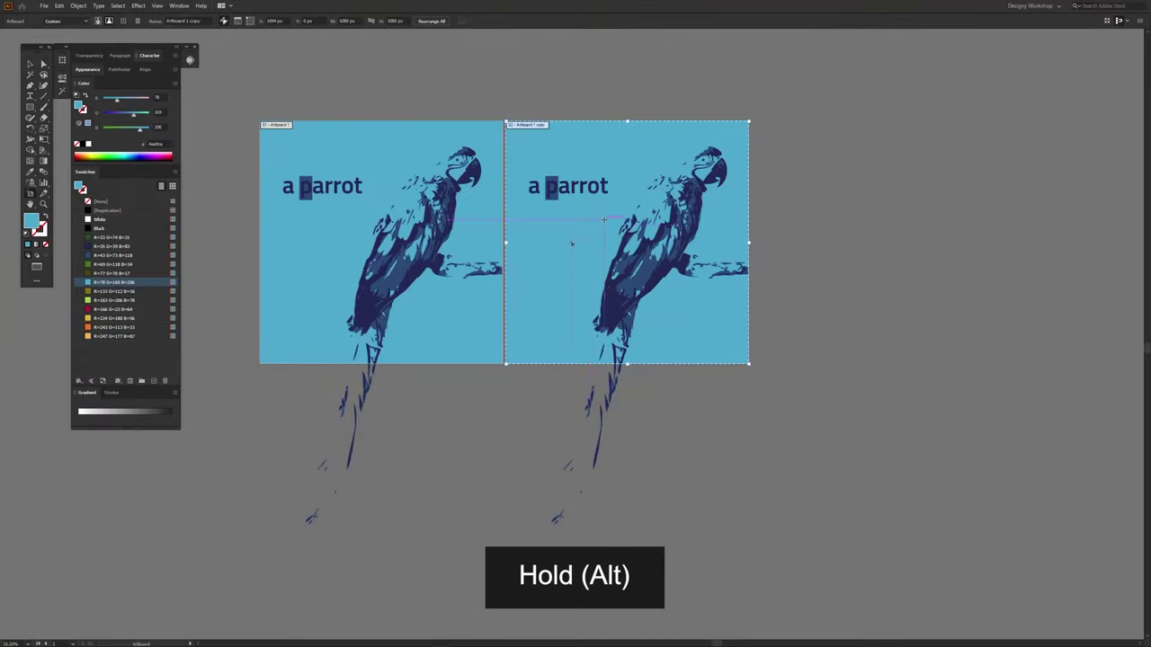
pyautogui.moveTo(571, 243)
pyautogui.keyDown('alt'); pyautogui.mouseDown()
pyautogui.moveTo(817, 246)
pyautogui.moveTo(385, 241)
pyautogui.moveTo(633, 246)
pyautogui.mouseUp(); pyautogui.keyUp('alt')
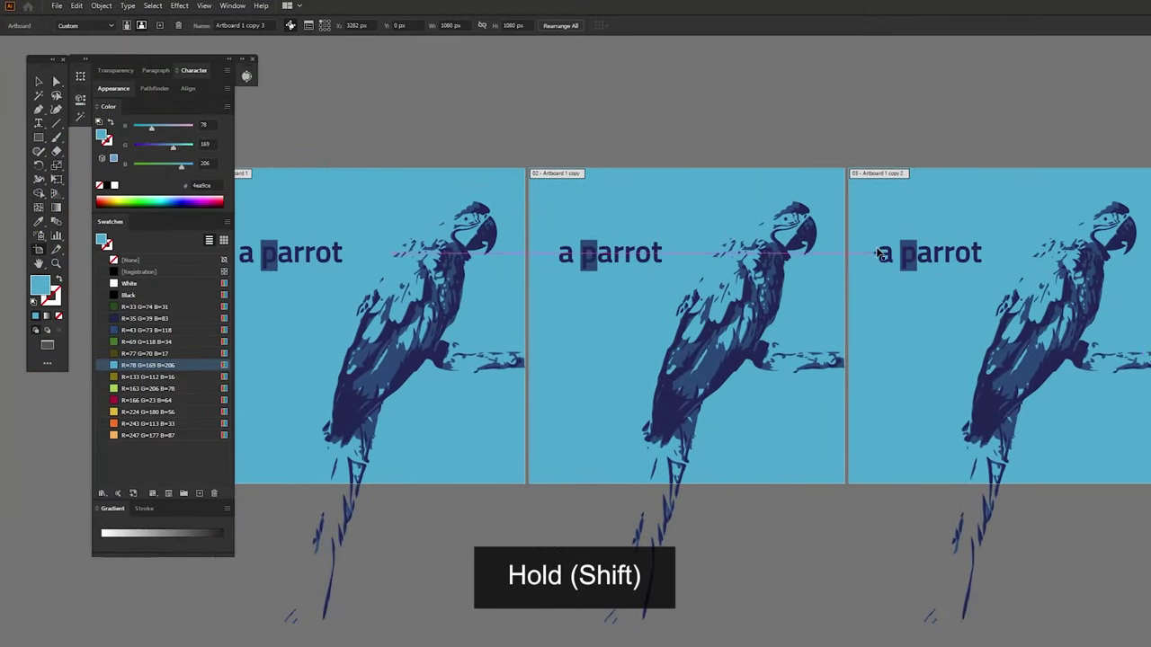
pyautogui.moveTo(701, 215); pyautogui.dragTo(506, 205)
pyautogui.click(776, 31)
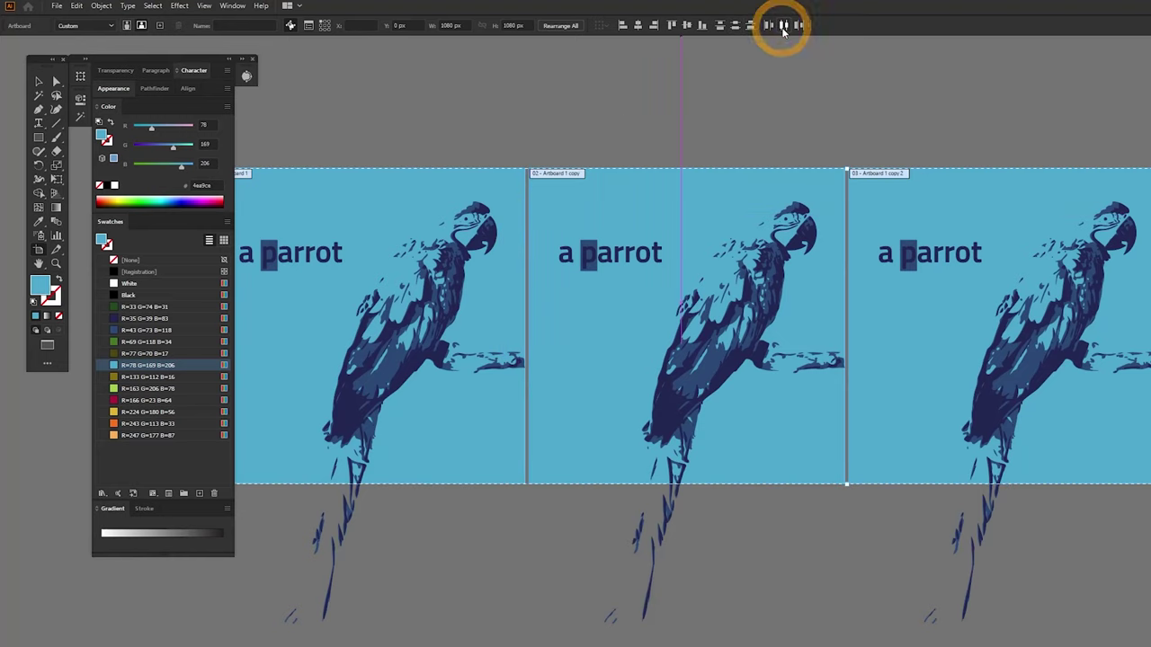
# Step: Turn the second artboard's parrot mid-tones and 'p' highlight green
pyautogui.press('v')
pyautogui.hotkey('ctrl', '+')
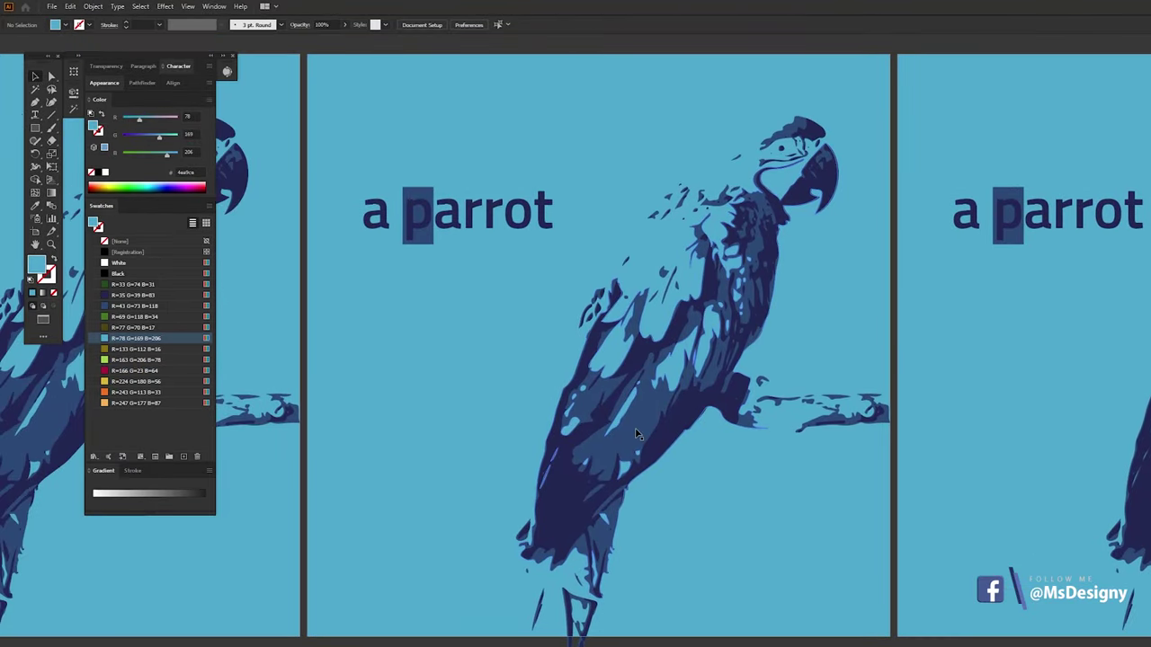
pyautogui.click(615, 428)
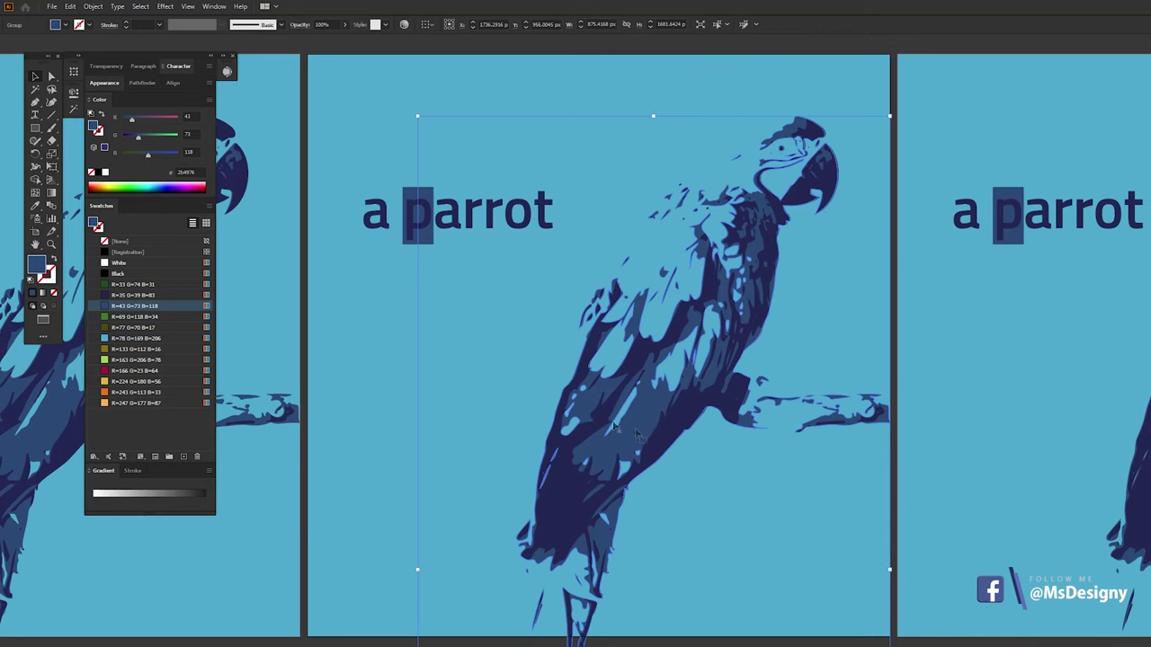
pyautogui.click(135, 317)
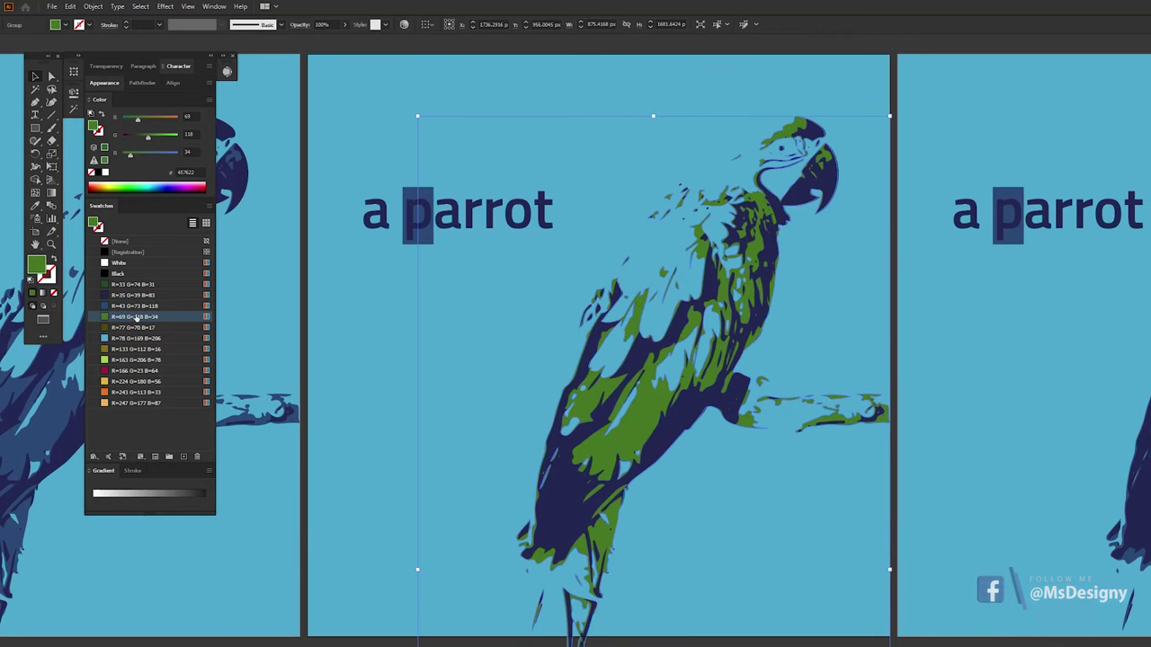
pyautogui.click(409, 243)
pyautogui.click(135, 317)
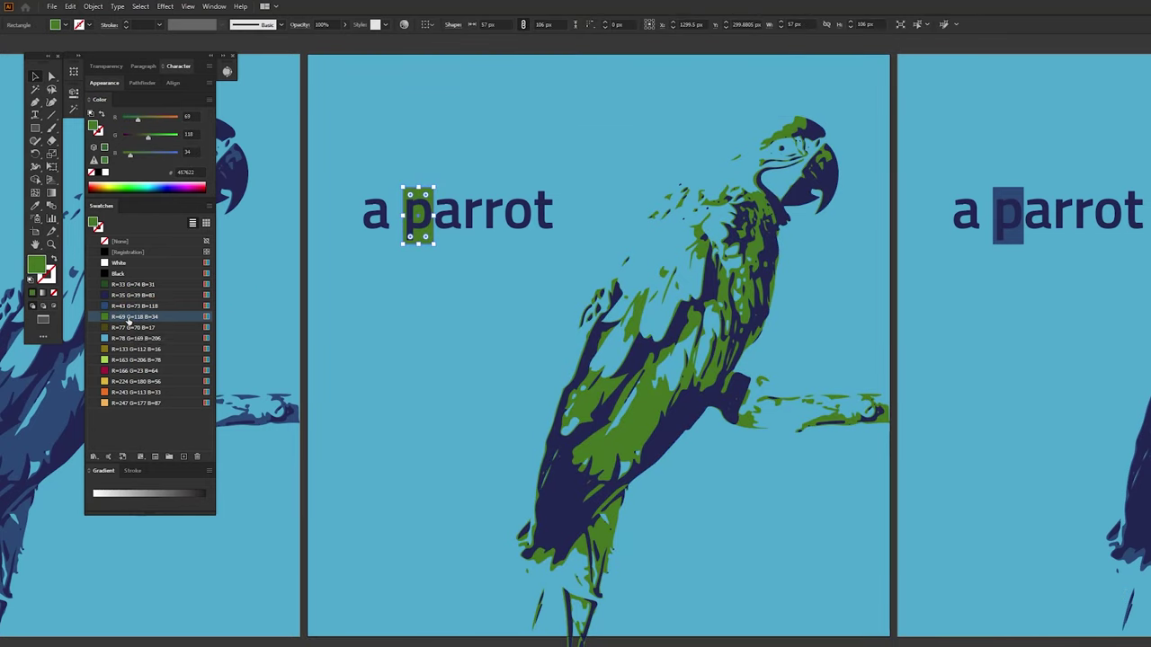
pyautogui.click(488, 230)
# Step: Make the dark navy text and parrot areas dark green and the background light green
pyautogui.click(378, 216)
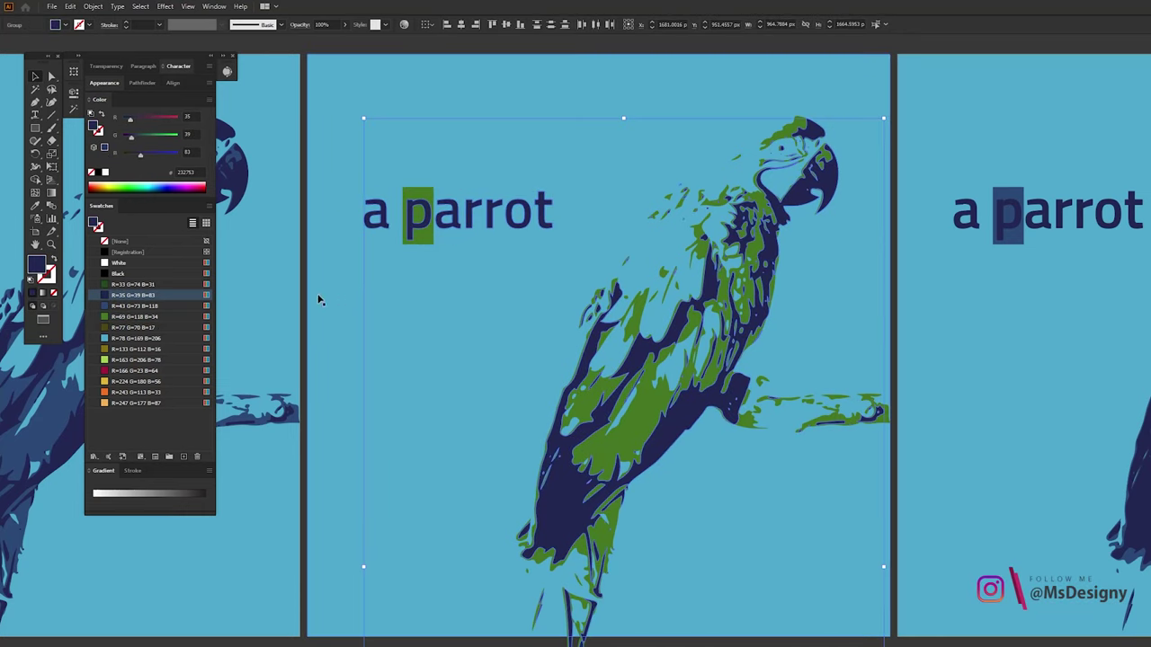
pyautogui.click(126, 284)
pyautogui.click(350, 321)
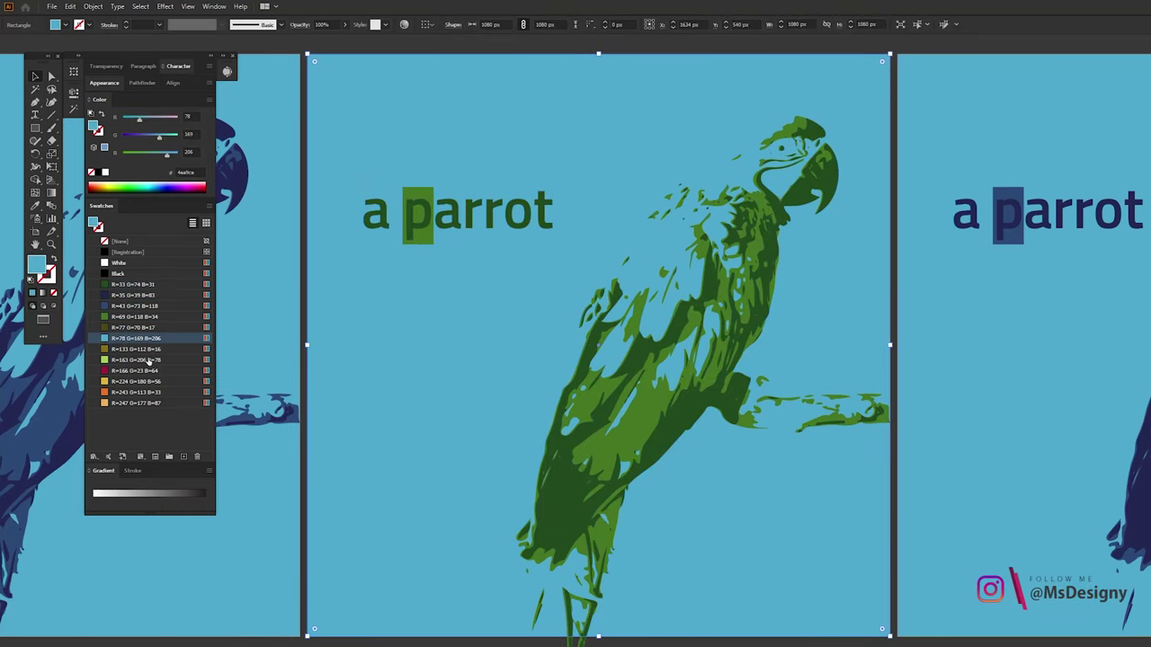
pyautogui.click(147, 360)
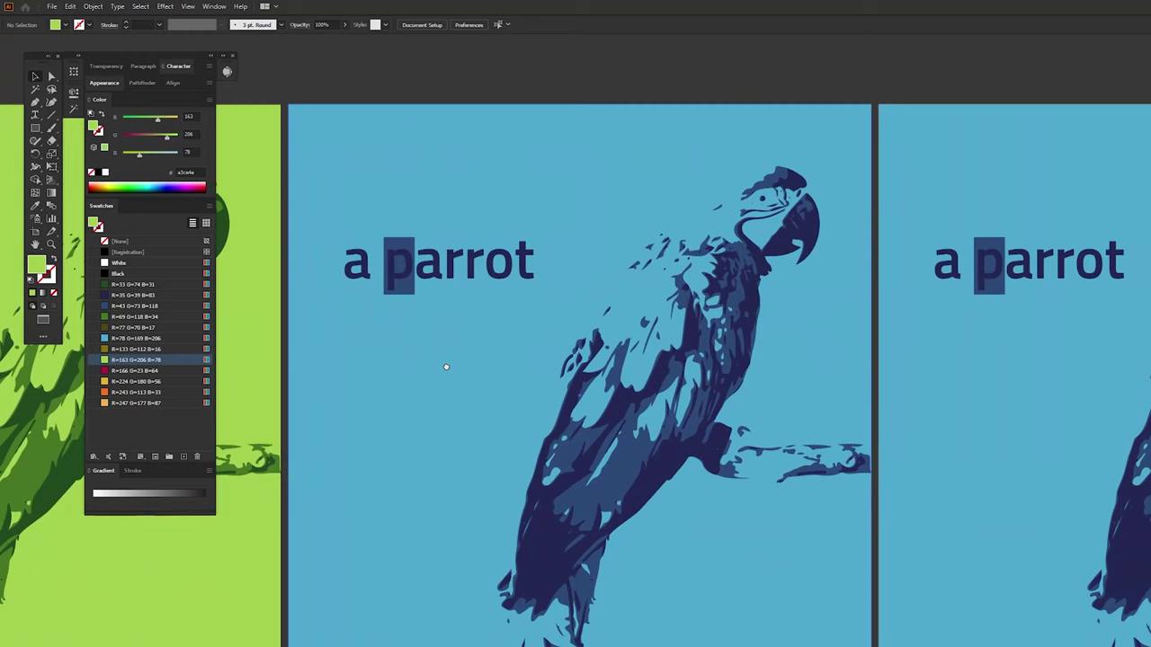
pyautogui.click(544, 299)
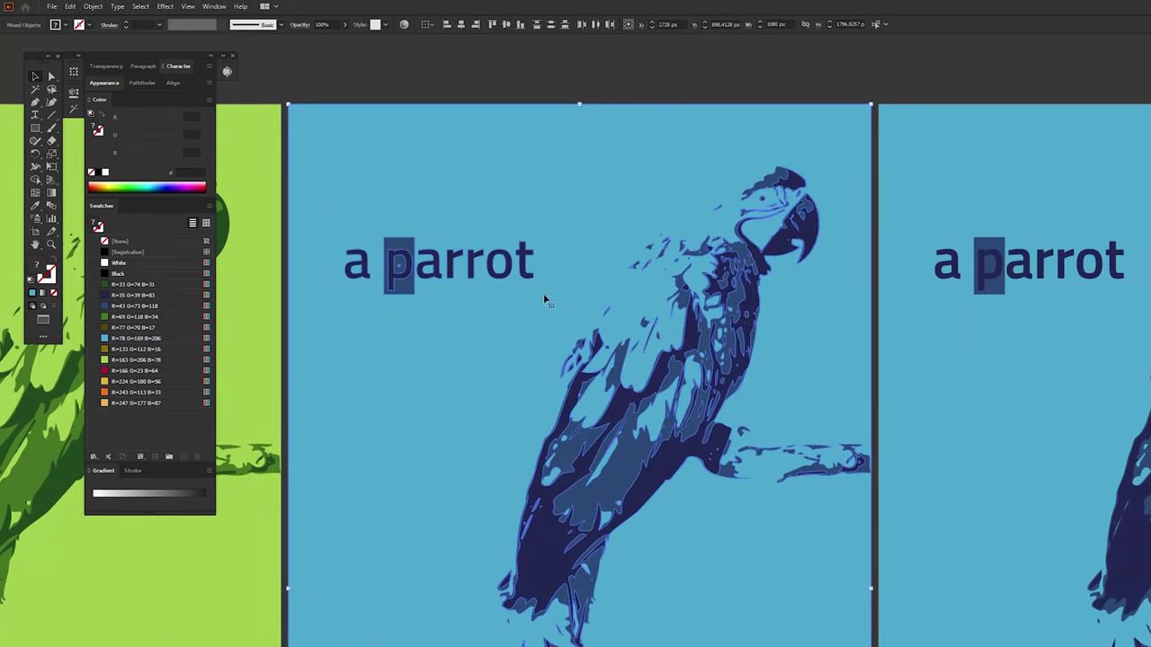
# Step: Recolor the third artboard by dragging the linked harmony hue in HSB mode toward olive and tan
pyautogui.click(403, 25)
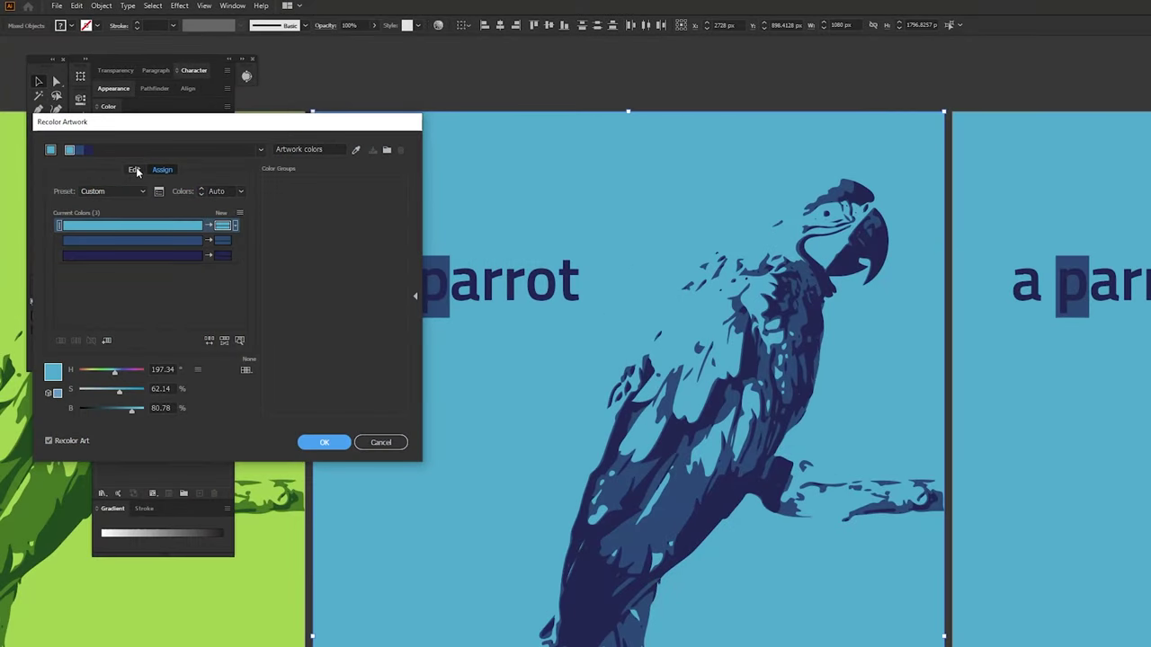
pyautogui.click(135, 169)
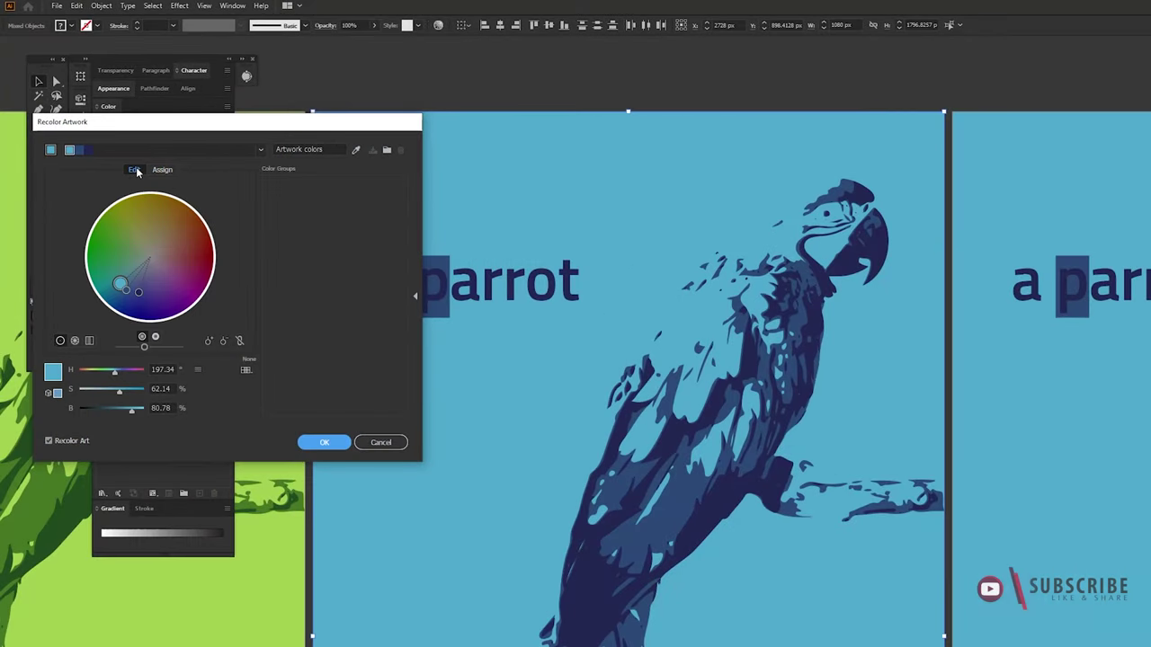
pyautogui.click(240, 341)
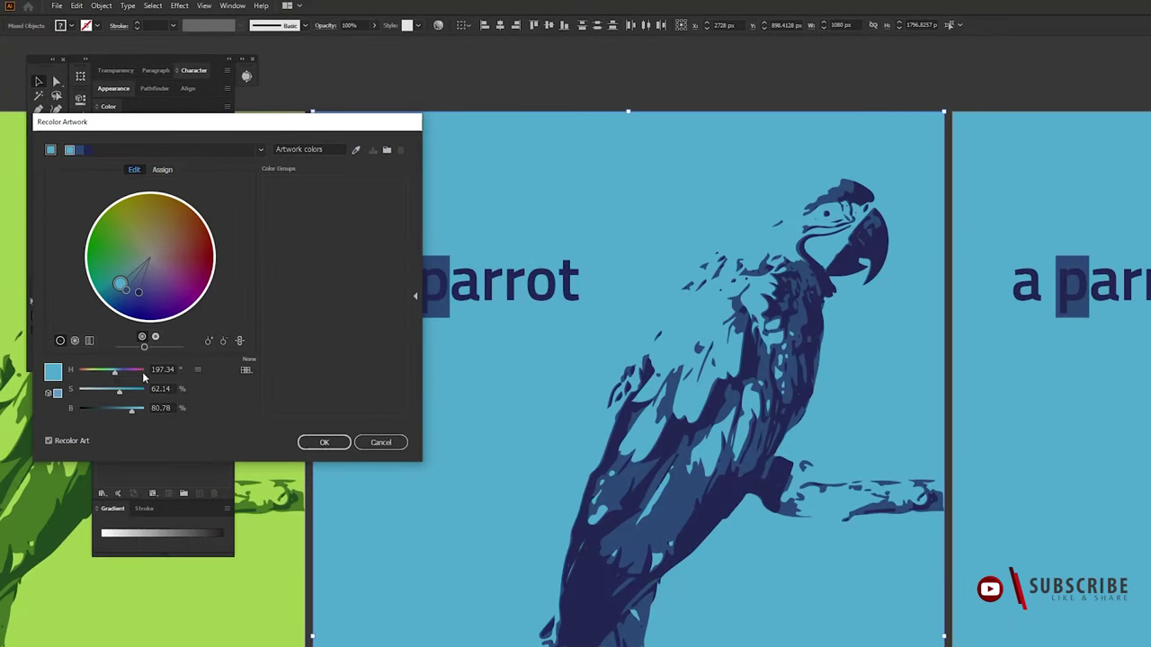
pyautogui.click(197, 370)
pyautogui.click(210, 394)
pyautogui.moveTo(114, 372); pyautogui.dragTo(90, 374)
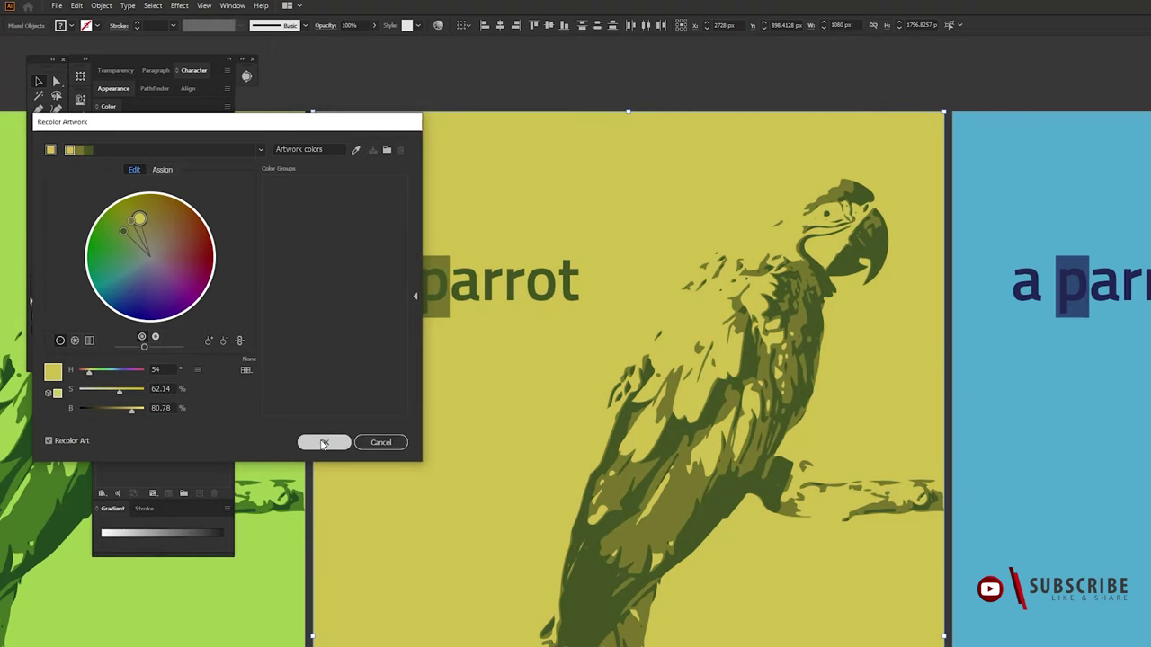
pyautogui.click(323, 443)
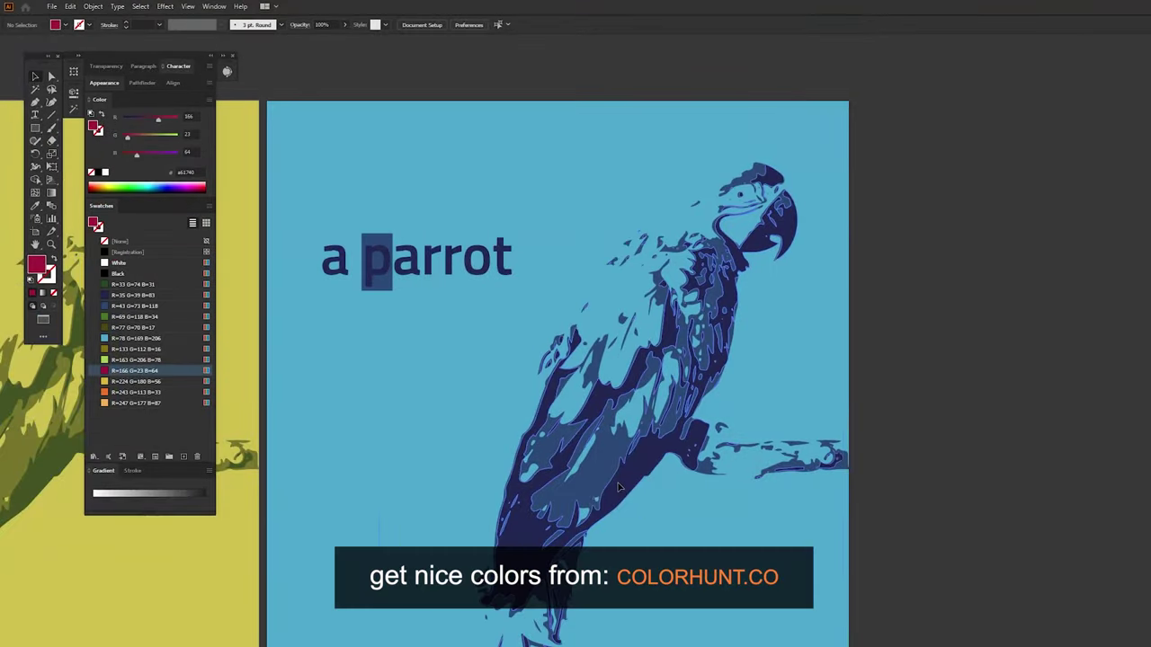
# Step: Make the fourth artboard's parrot and text crimson, the blue areas orange, and the background light orange
pyautogui.click(126, 371)
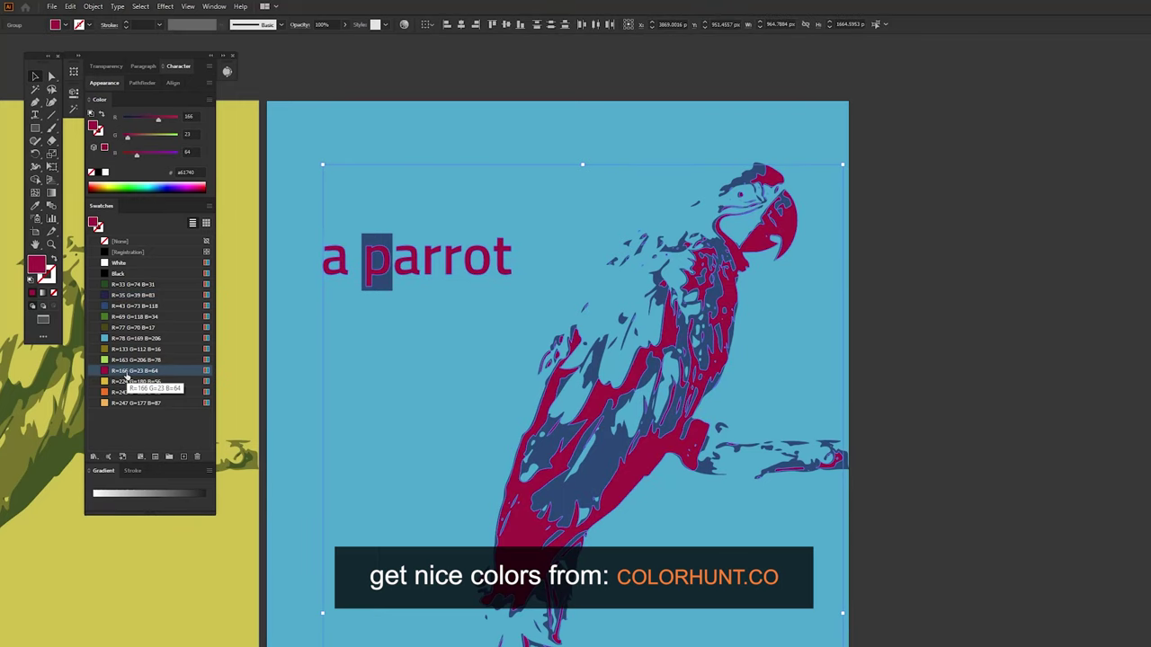
pyautogui.click(594, 470)
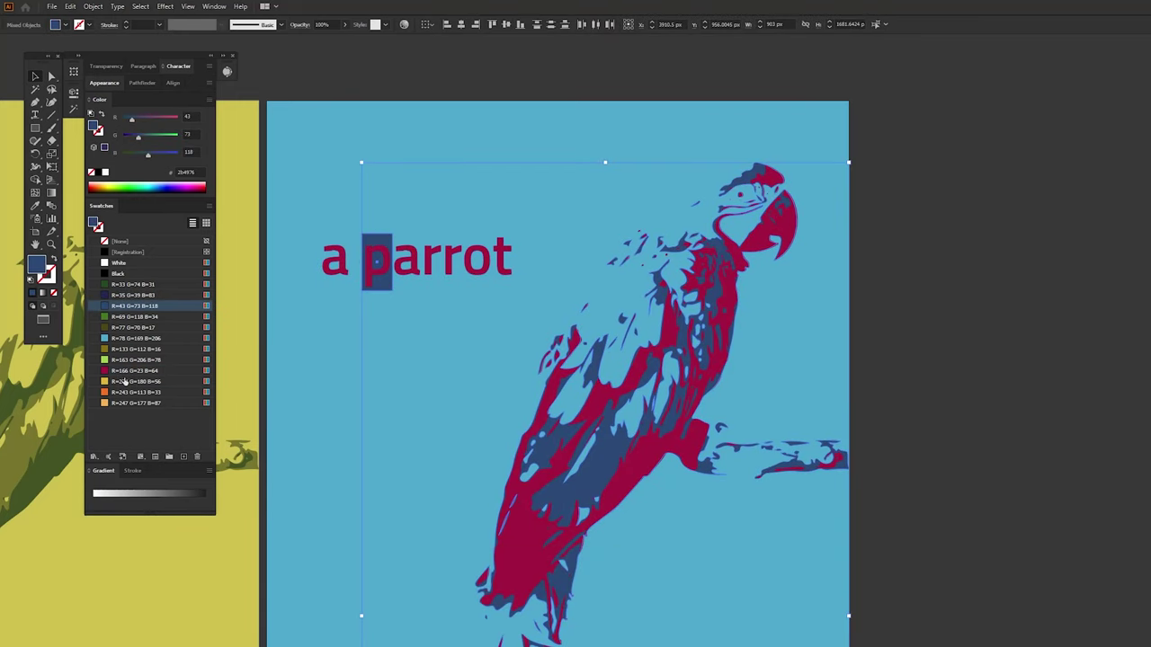
pyautogui.click(139, 393)
pyautogui.click(142, 404)
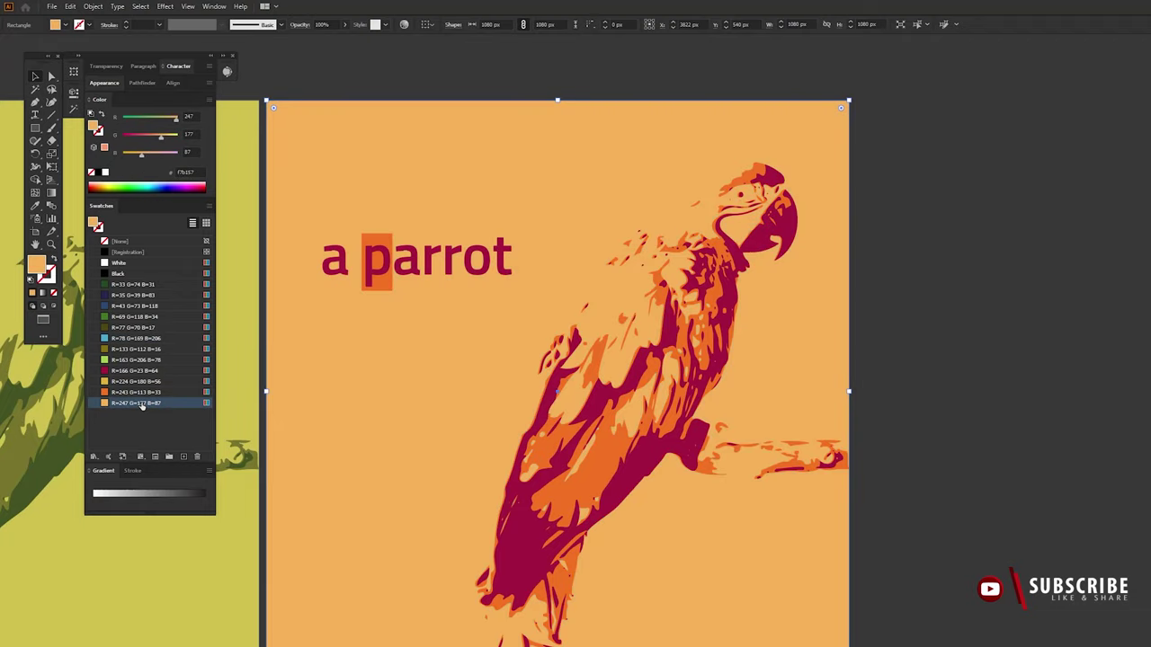
# Step: Deselect everything and view all four artboards in Presentation Mode
pyautogui.click(910, 393)
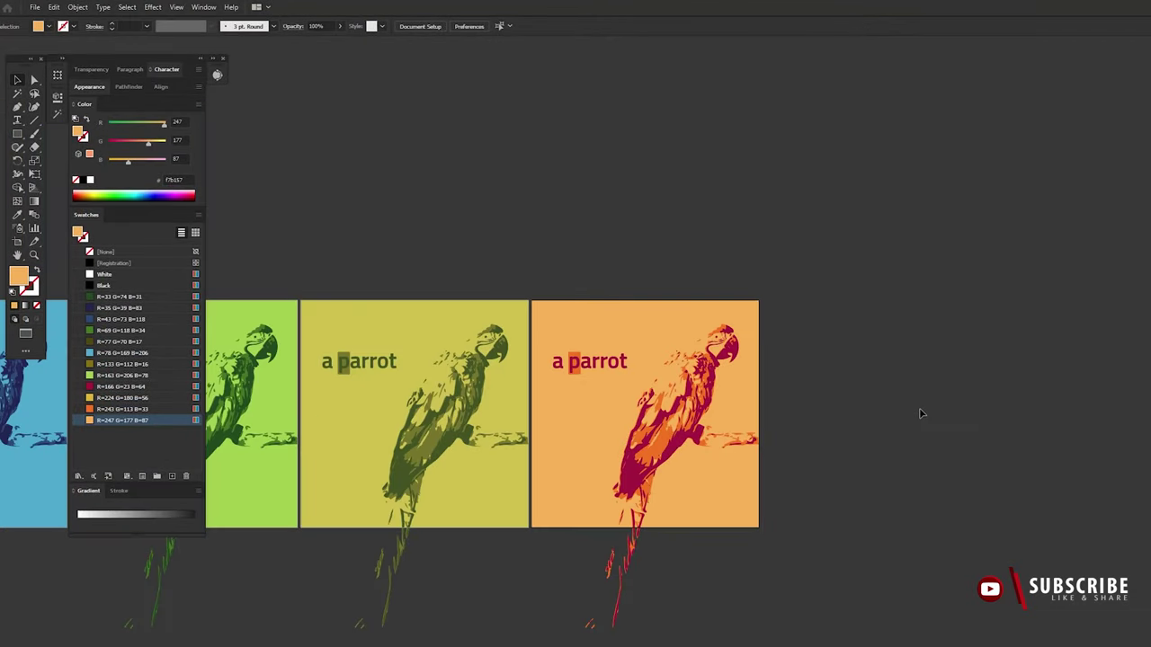
pyautogui.click(188, 7)
pyautogui.click(198, 86)
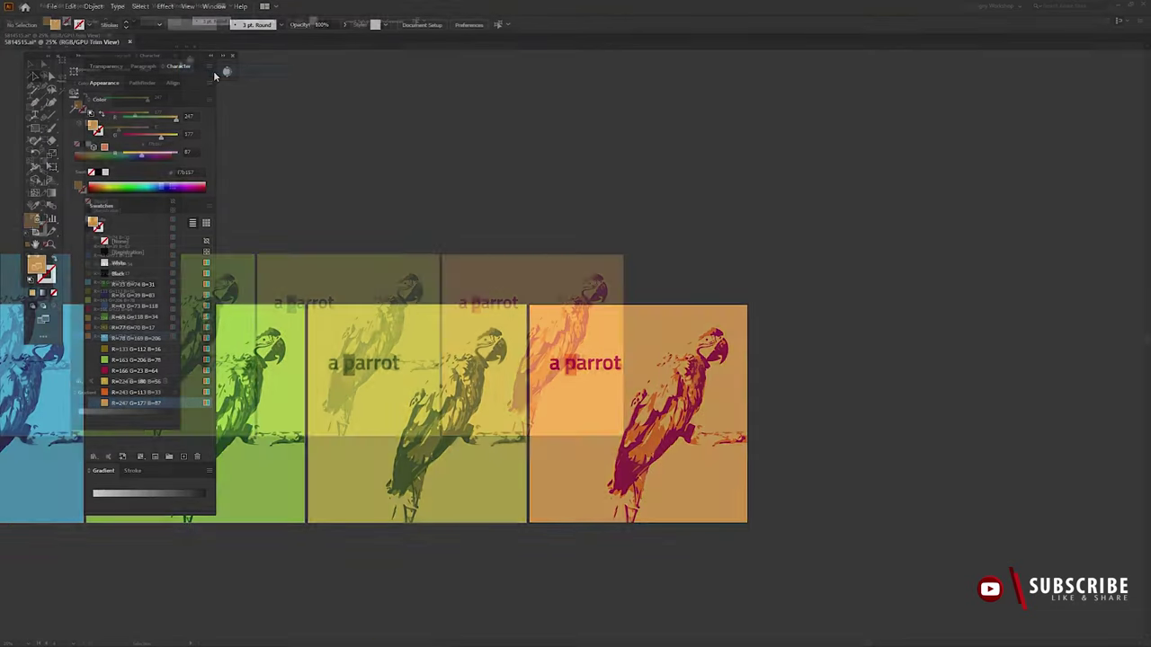